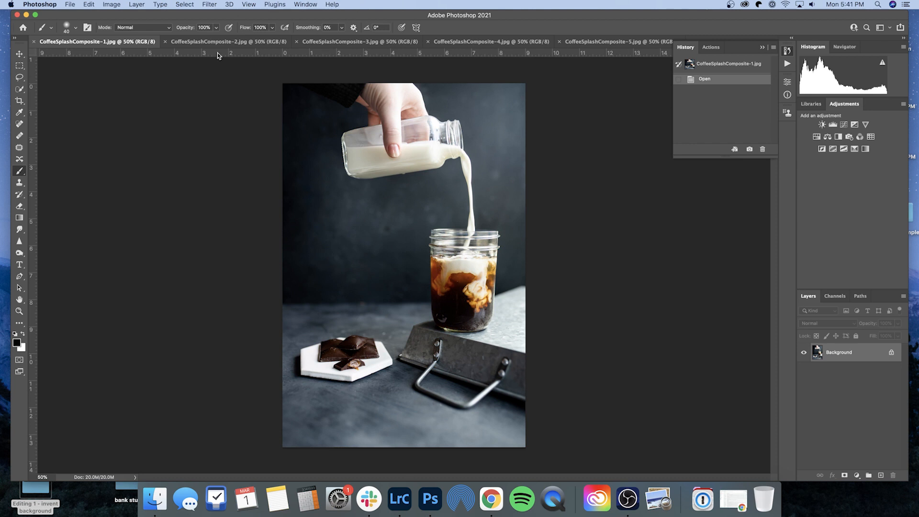
- Compare the CoffeeSplashComposite photos by switching between their open documents
{"action": "left_click", "coordinate": [241, 41]}
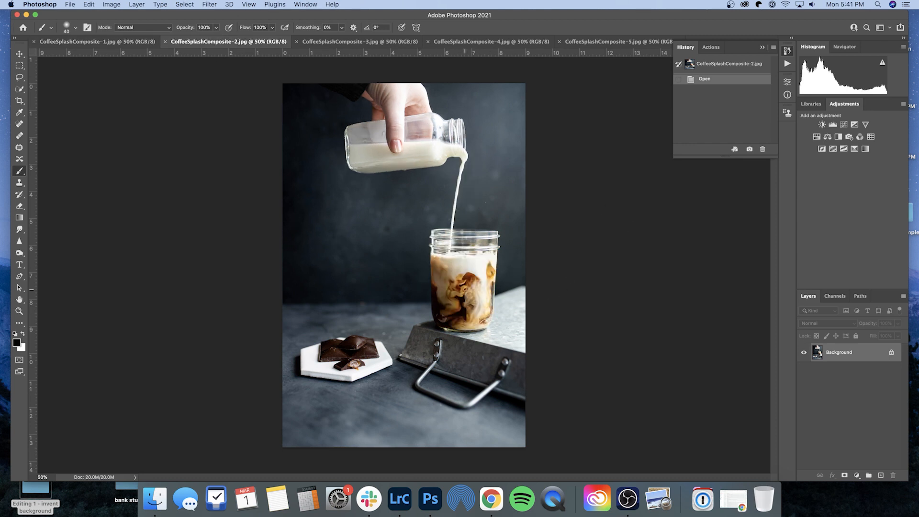
{"action": "left_click", "coordinate": [340, 41]}
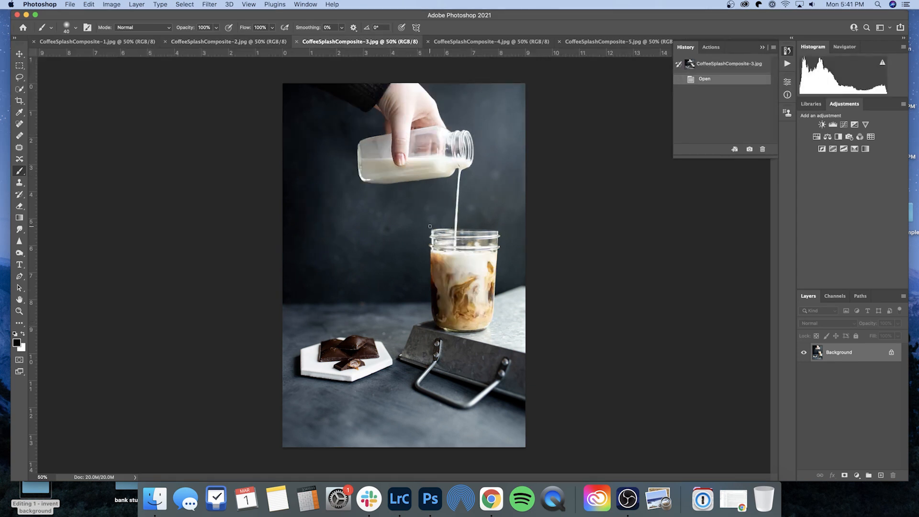
{"action": "left_click", "coordinate": [120, 43]}
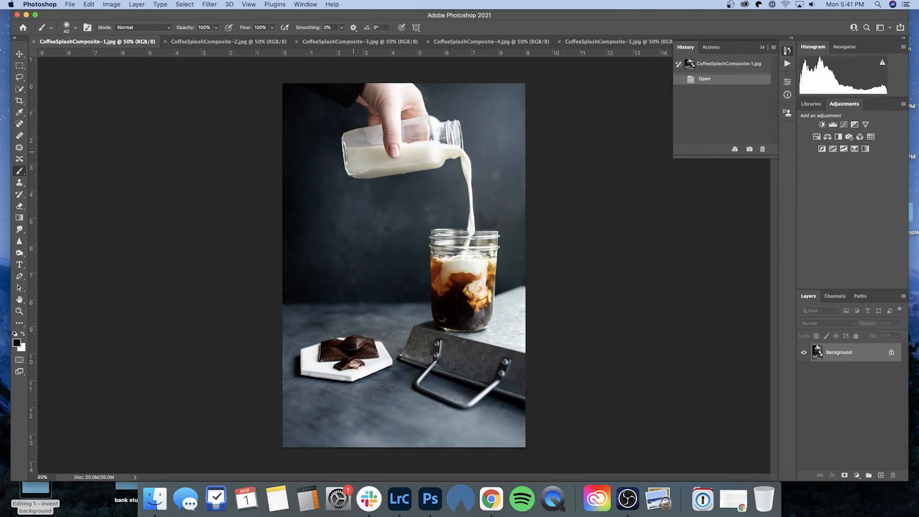
{"action": "left_click", "coordinate": [492, 42]}
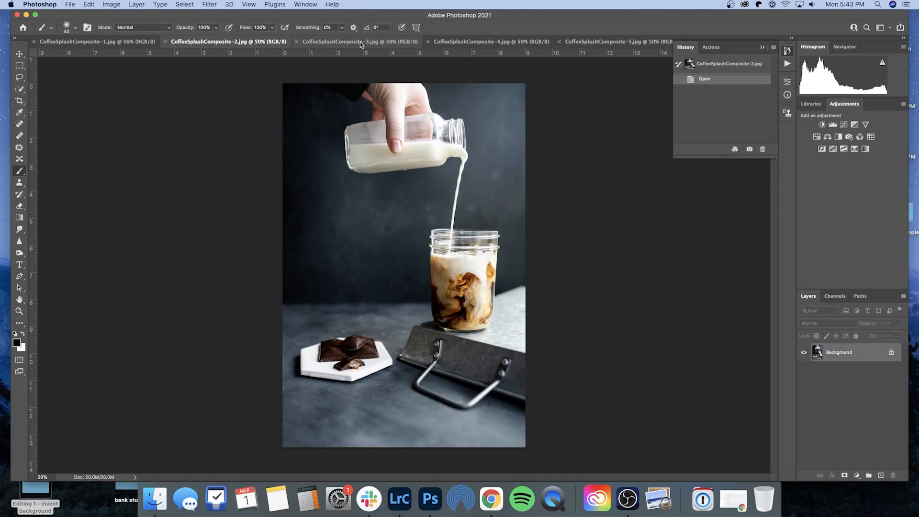
{"action": "left_click", "coordinate": [360, 42]}
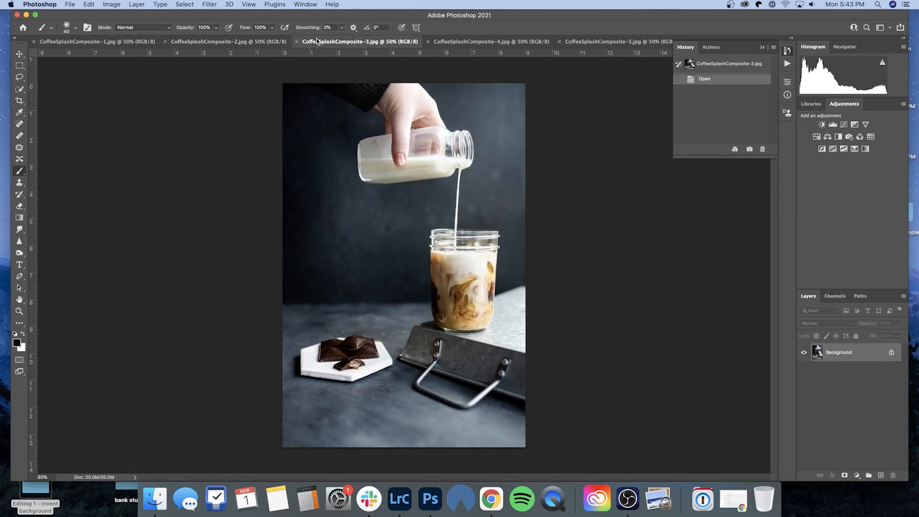
{"action": "left_click", "coordinate": [282, 43]}
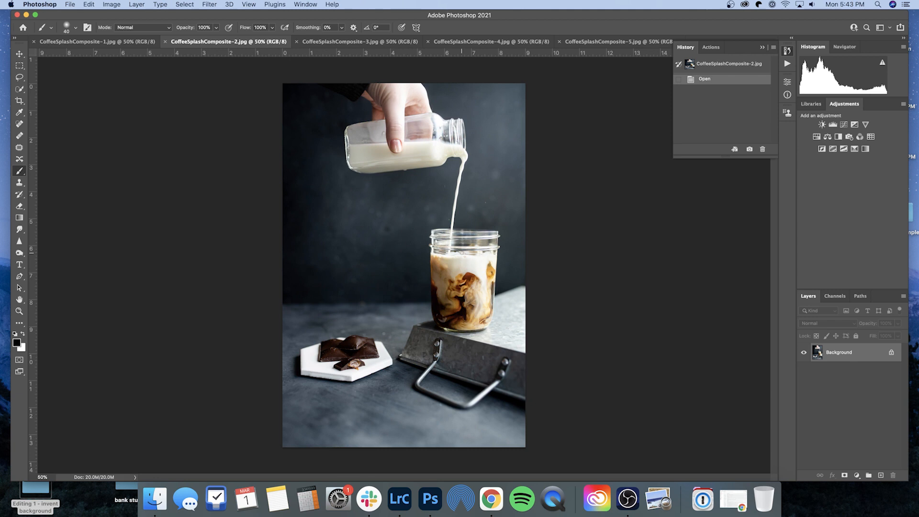
{"action": "left_click", "coordinate": [366, 42]}
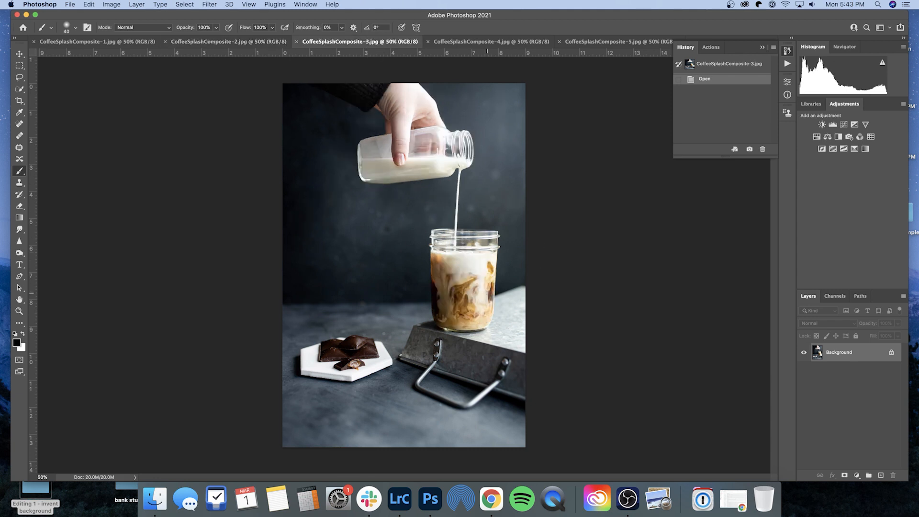
{"action": "left_click", "coordinate": [508, 44]}
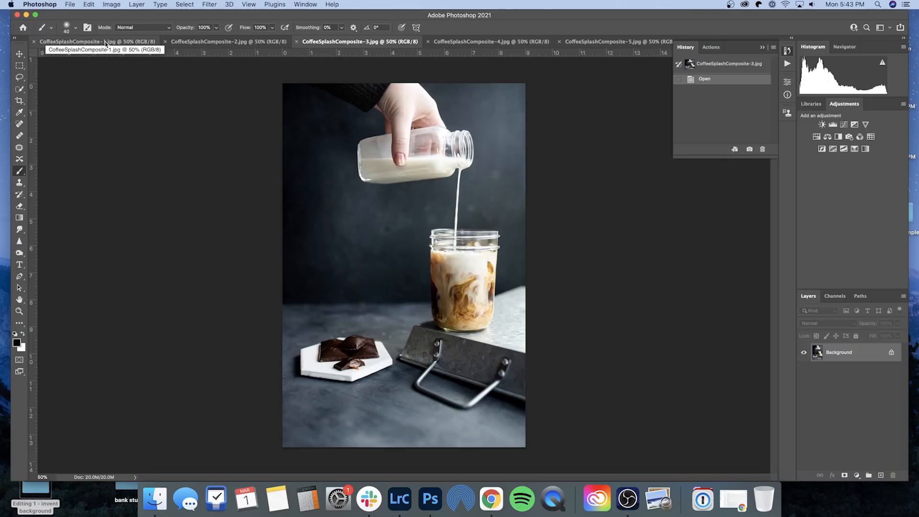
{"action": "left_click", "coordinate": [107, 43]}
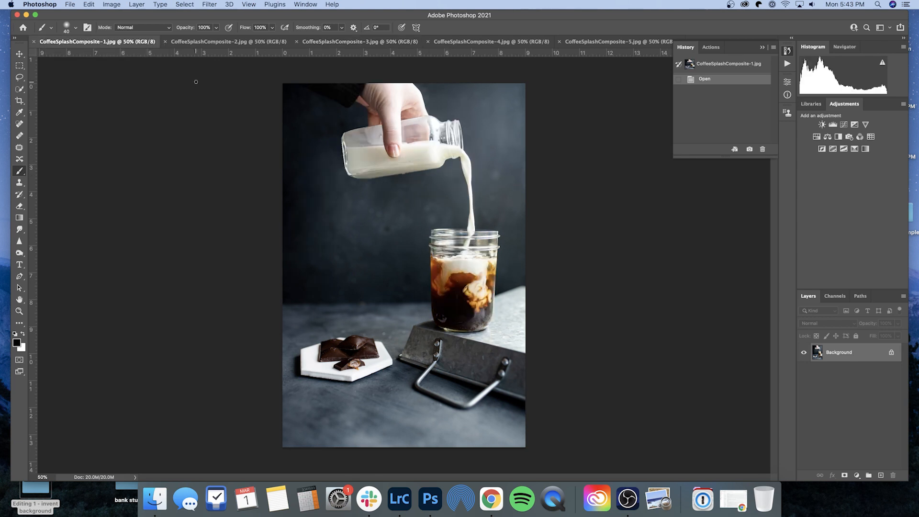
- Lasso the upper area with the hand and milk bottle in CoffeeSplashComposite-1 and copy it to a new layer
{"action": "left_click", "coordinate": [19, 77]}
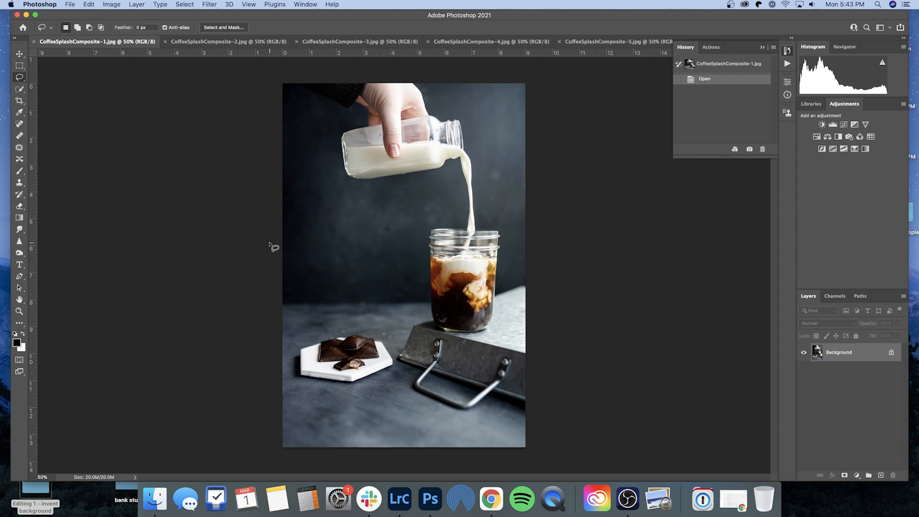
{"action": "left_click_drag", "start_coordinate": [274, 229], "coordinate": [416, 239]}
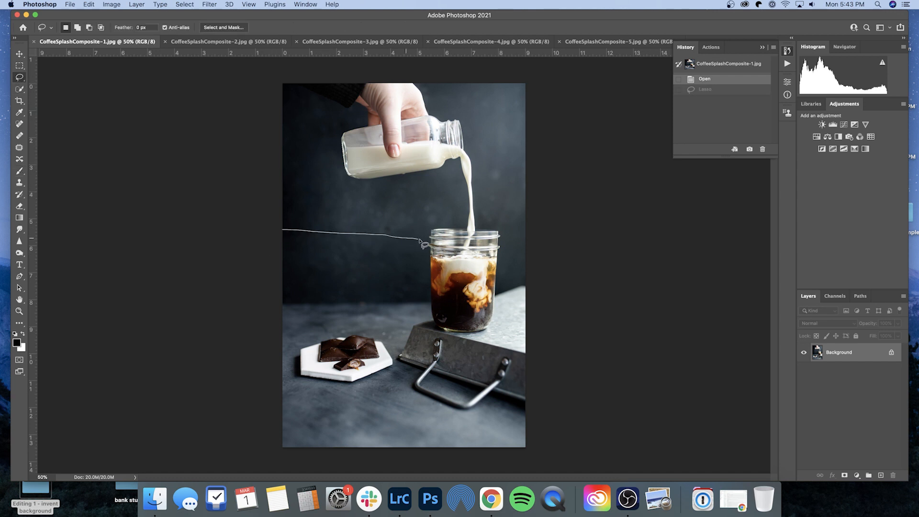
{"action": "mouse_move", "coordinate": [503, 258]}
{"action": "left_mouse_down"}
{"action": "mouse_move", "coordinate": [555, 177]}
{"action": "mouse_move", "coordinate": [543, 75]}
{"action": "mouse_move", "coordinate": [452, 68]}
{"action": "mouse_move", "coordinate": [276, 78]}
{"action": "mouse_move", "coordinate": [258, 92]}
{"action": "mouse_move", "coordinate": [268, 228]}
{"action": "left_mouse_up"}
{"action": "right_click", "coordinate": [397, 179]}
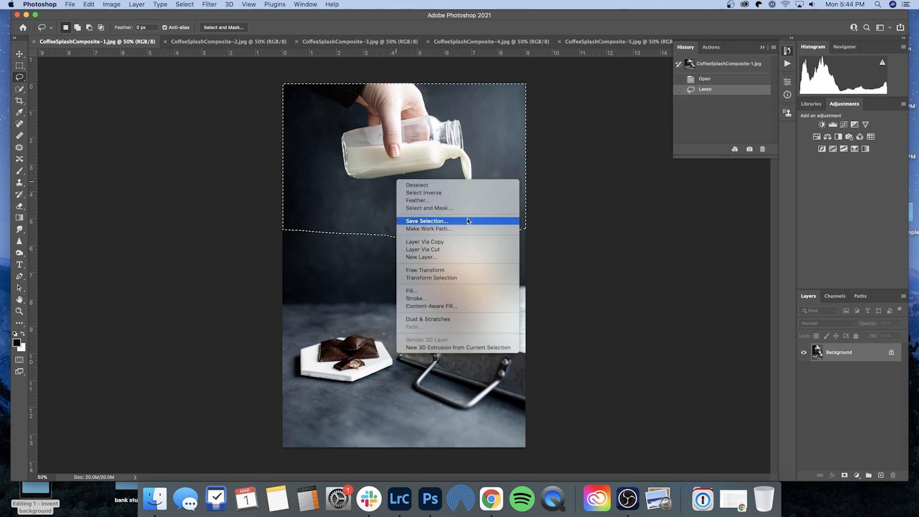
{"action": "left_click", "coordinate": [461, 241]}
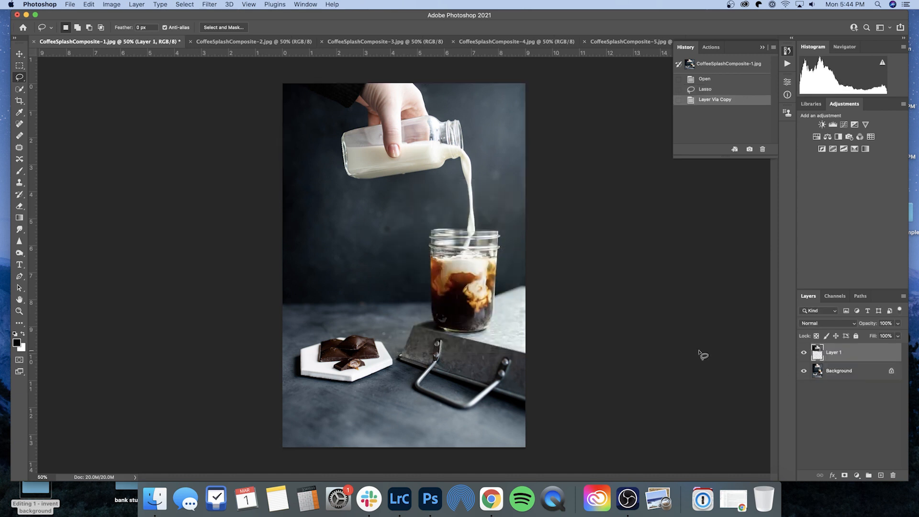
- Move the copied layer into CoffeeSplashComposite-3, align it over the bottle, and toggle its visibility to check the match
{"action": "key", "text": "v"}
{"action": "left_click_drag", "start_coordinate": [397, 151], "coordinate": [380, 44]}
{"action": "left_click_drag", "start_coordinate": [405, 145], "coordinate": [427, 179]}
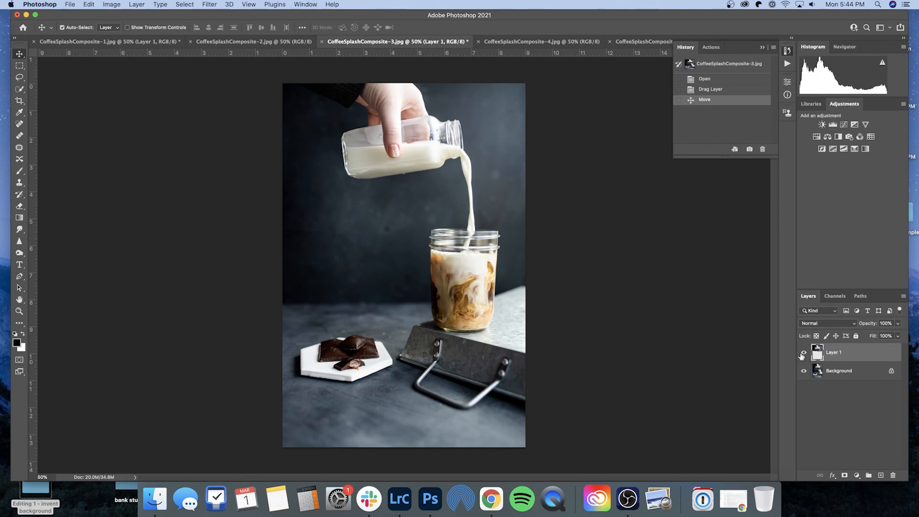
{"action": "left_click", "coordinate": [803, 353]}
{"action": "left_click", "coordinate": [803, 354]}
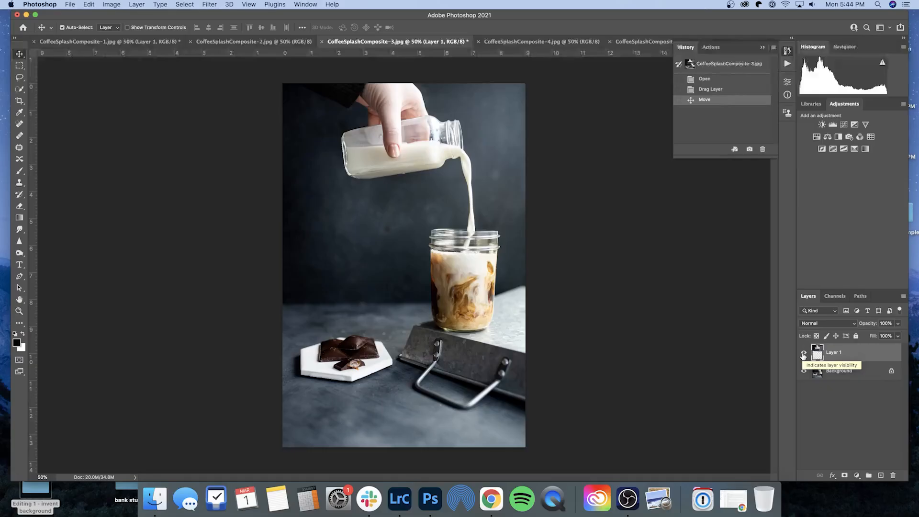
{"action": "left_click", "coordinate": [803, 354]}
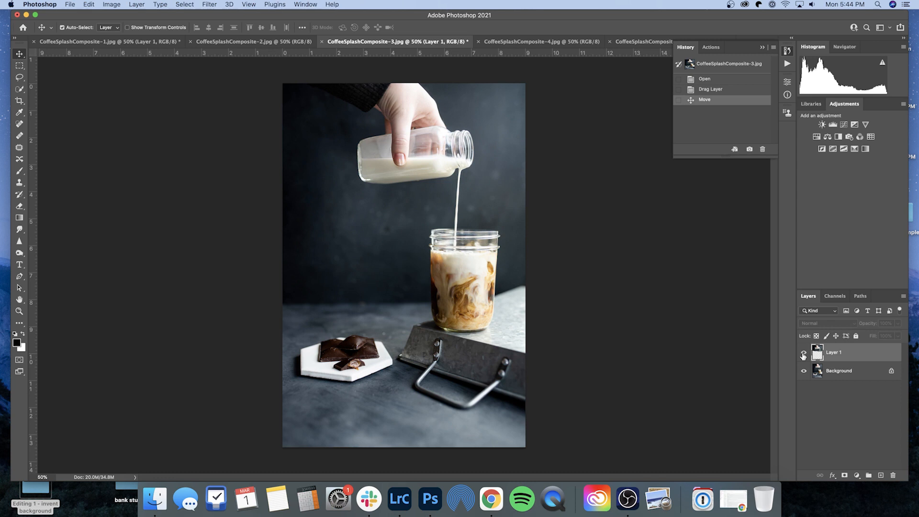
{"action": "left_click", "coordinate": [803, 354]}
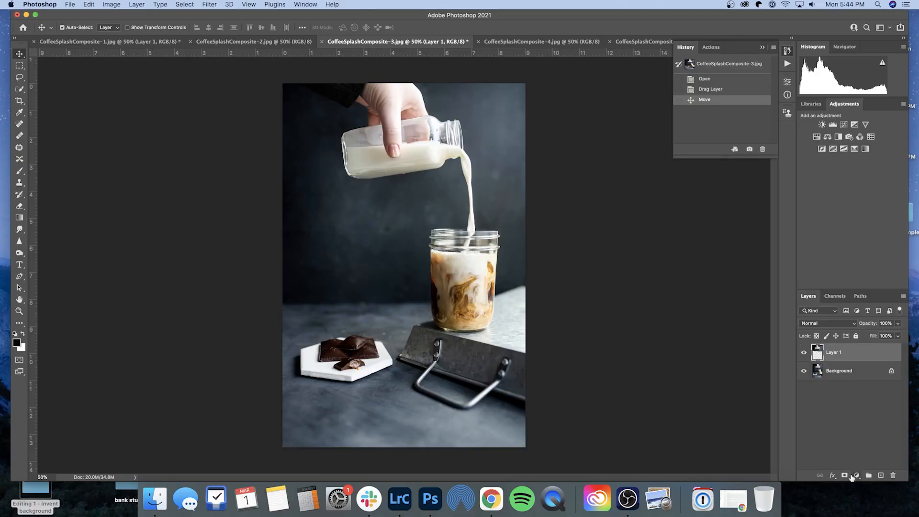
- Add a layer mask to Layer 1 and switch to the Brush tool
{"action": "left_click", "coordinate": [846, 475]}
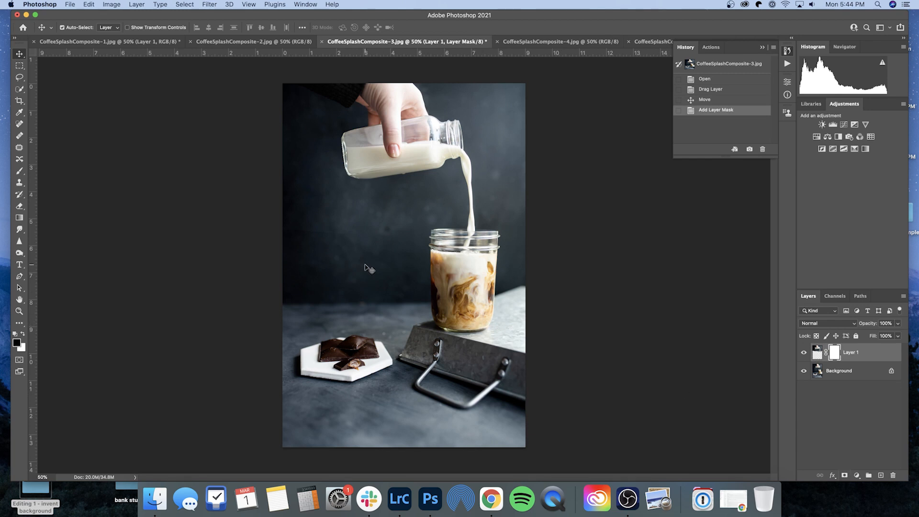
{"action": "key", "text": "b"}
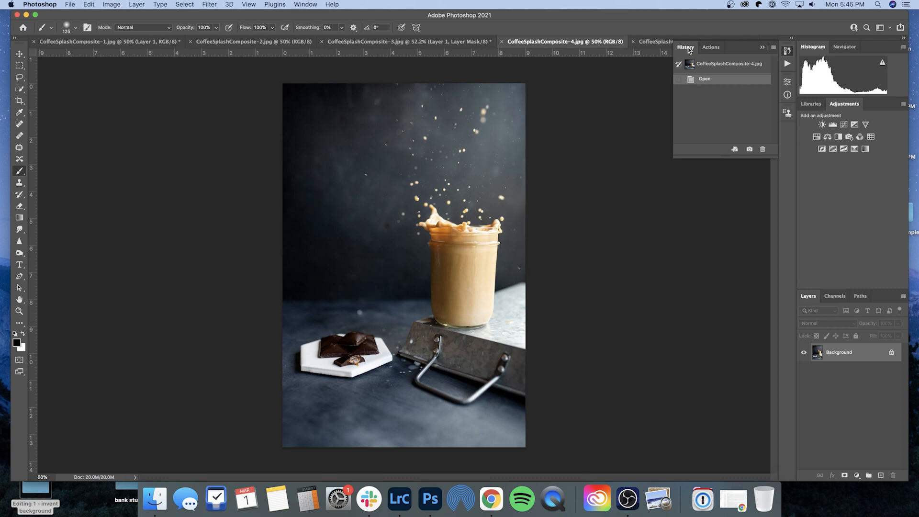
- Open CoffeeSplashComposite-5 and then CoffeeSplashComposite-4 to view the splash shots
{"action": "left_click", "coordinate": [652, 43]}
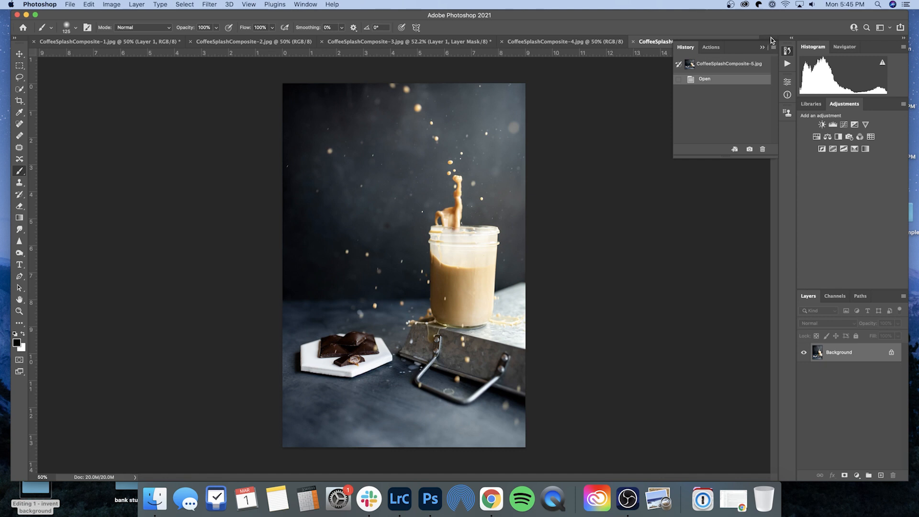
{"action": "left_click_drag", "start_coordinate": [772, 40], "coordinate": [771, 48]}
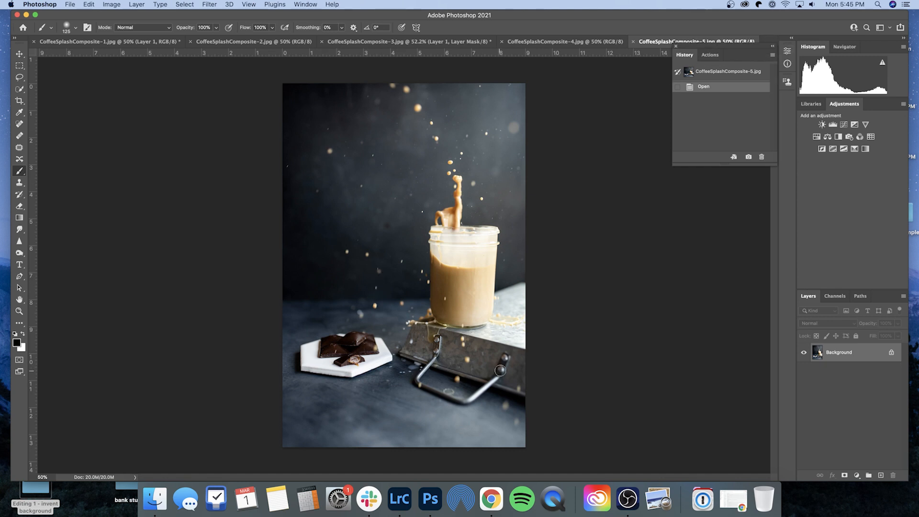
{"action": "left_click", "coordinate": [577, 42]}
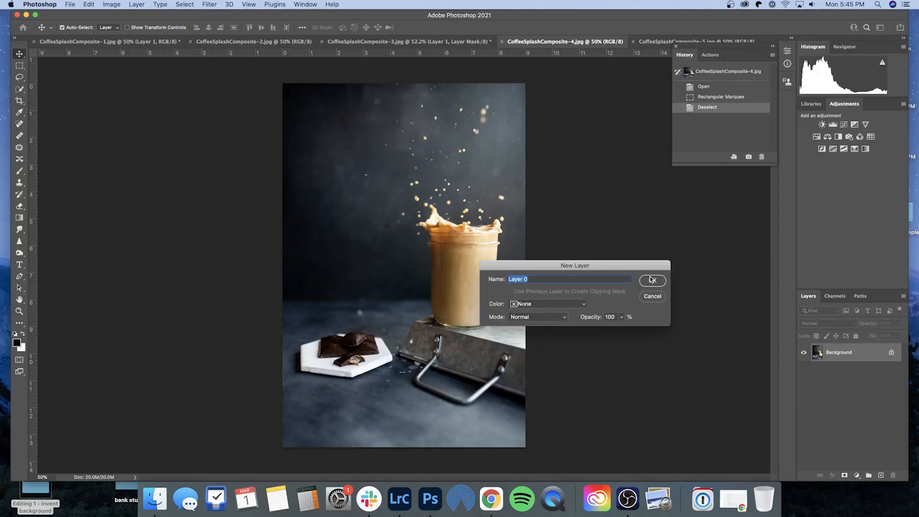
- Convert the background of CoffeeSplashComposite-4 to Layer 0 and drag it into CoffeeSplashComposite-3
{"action": "left_click", "coordinate": [652, 280]}
{"action": "left_click_drag", "start_coordinate": [374, 259], "coordinate": [164, 51]}
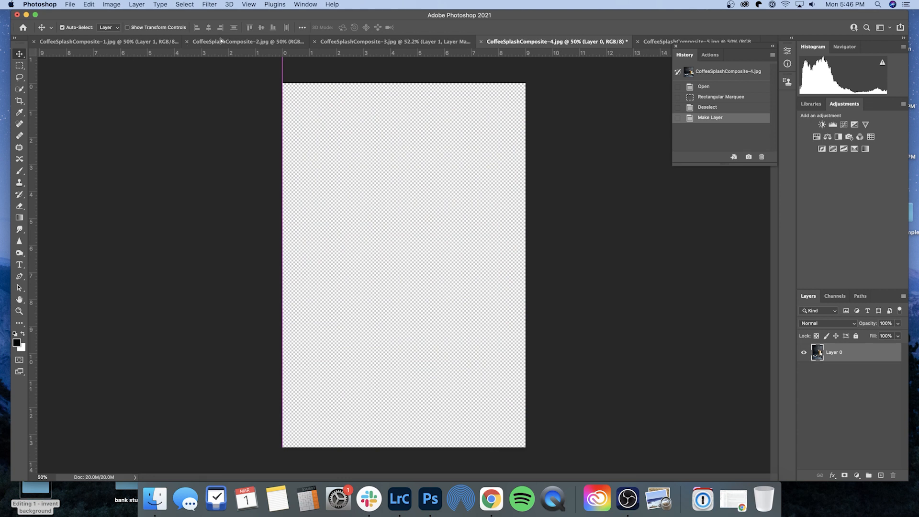
{"action": "left_click", "coordinate": [221, 41]}
{"action": "left_click", "coordinate": [388, 41]}
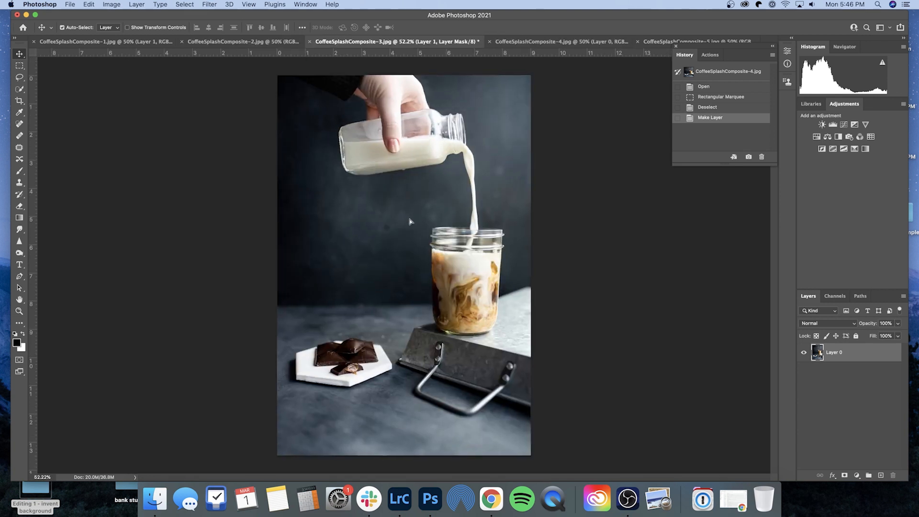
{"action": "left_click_drag", "start_coordinate": [410, 221], "coordinate": [520, 284]}
{"action": "left_click_drag", "start_coordinate": [470, 263], "coordinate": [466, 309]}
- Lower the new layer's opacity to about 59%, align its jar with the one below, and restore opacity to 100%
{"action": "left_click", "coordinate": [898, 323]}
{"action": "left_click_drag", "start_coordinate": [900, 334], "coordinate": [877, 336]}
{"action": "left_click_drag", "start_coordinate": [487, 330], "coordinate": [484, 335]}
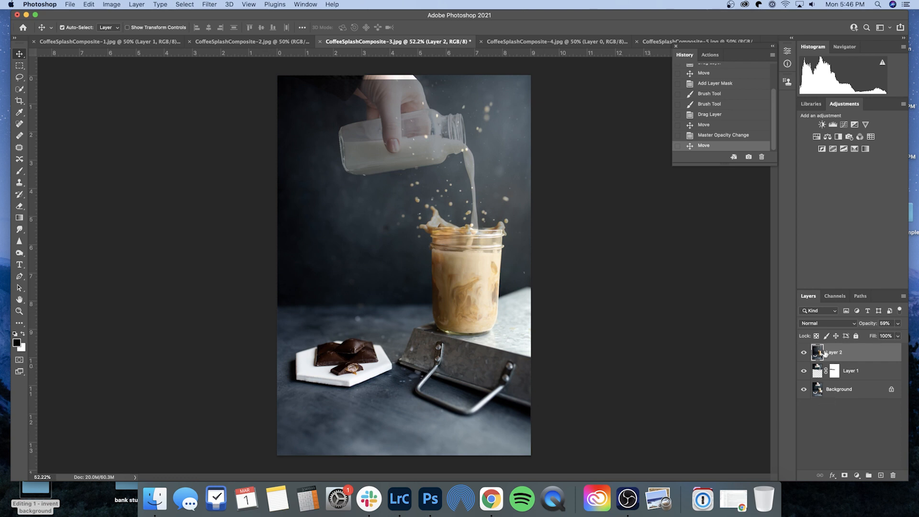
{"action": "left_click", "coordinate": [899, 323]}
{"action": "left_click_drag", "start_coordinate": [882, 335], "coordinate": [903, 335]}
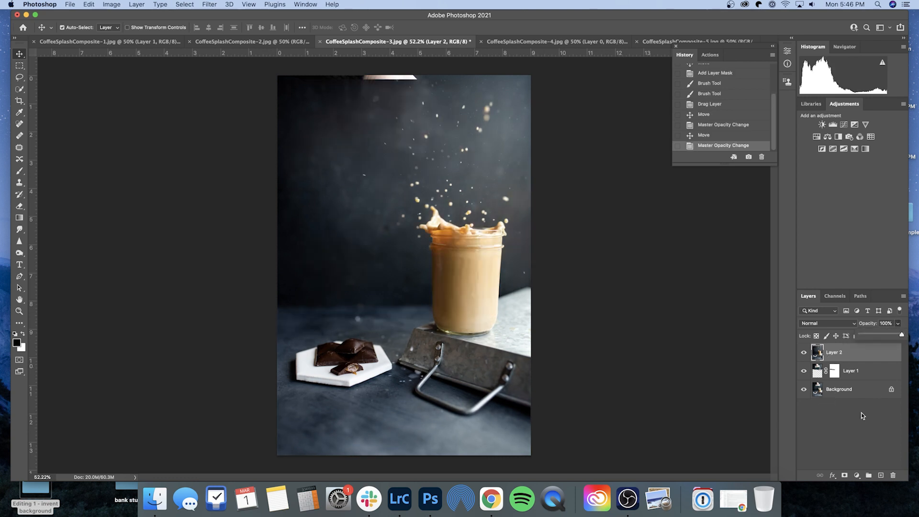
- Add a layer mask to Layer 2 and fill it with black using the Paint Bucket
{"action": "left_click", "coordinate": [847, 357]}
{"action": "left_click", "coordinate": [845, 476]}
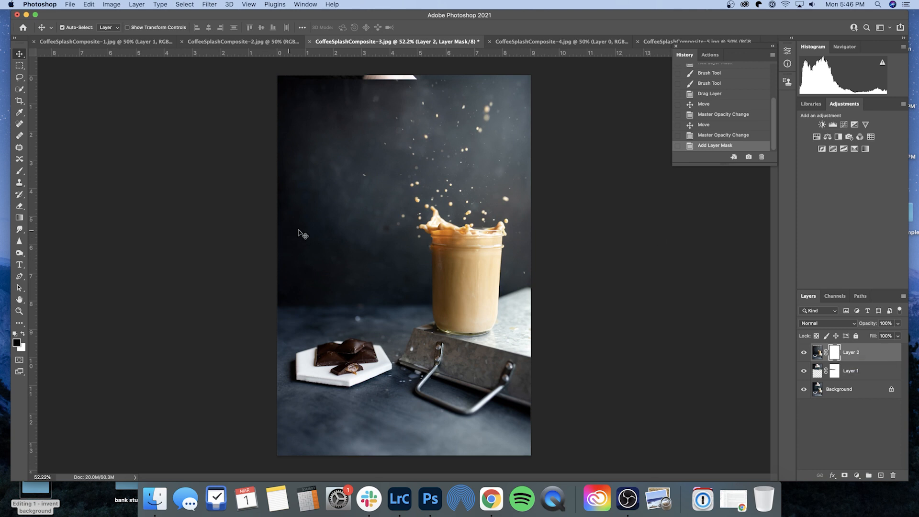
{"action": "key", "text": "g"}
{"action": "left_click", "coordinate": [398, 263]}
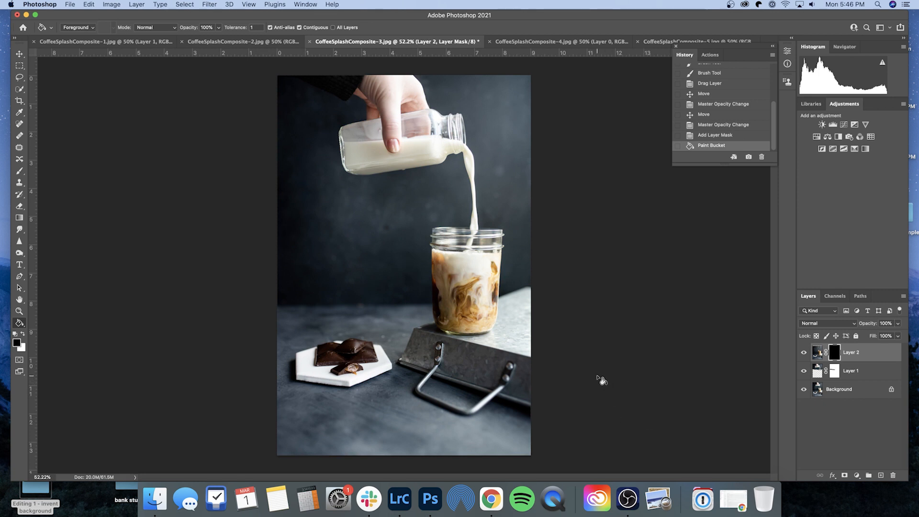
- Paint white on Layer 2's mask with the Brush tool to reveal the coffee splash and droplets around the jar rim
{"action": "key", "text": "b"}
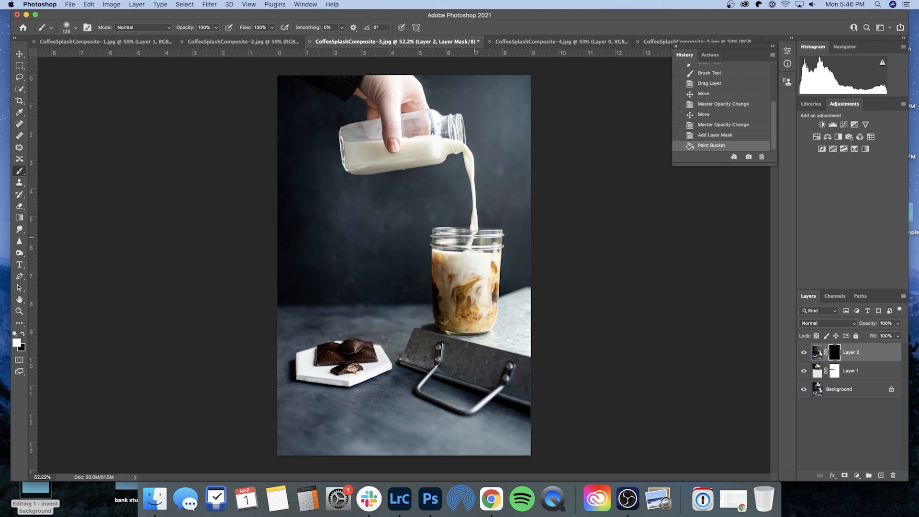
{"action": "scroll", "coordinate": [474, 233], "scroll_direction": "up", "scroll_amount": 5}
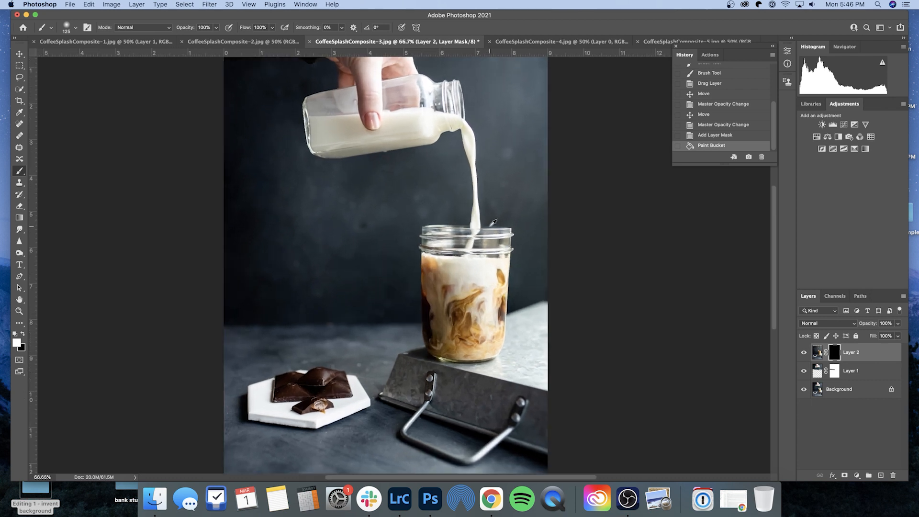
{"action": "scroll", "coordinate": [492, 222], "scroll_direction": "up", "scroll_amount": 5}
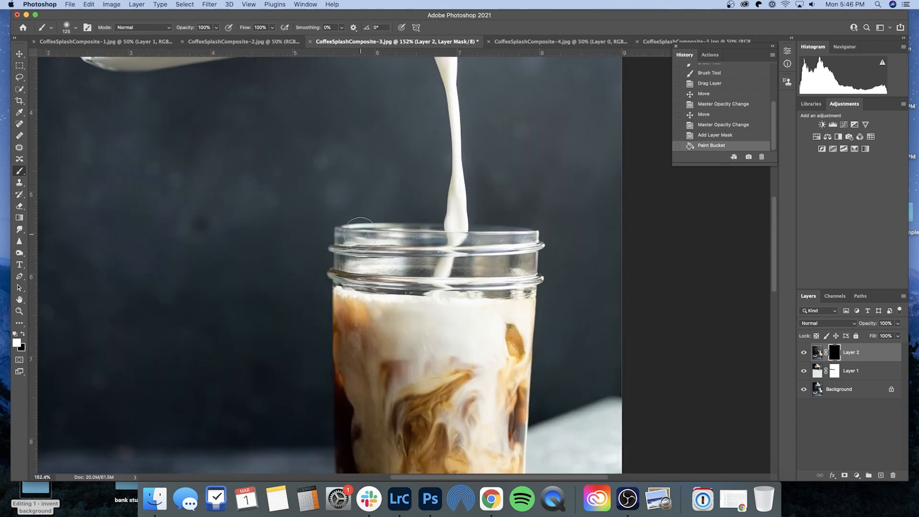
{"action": "mouse_move", "coordinate": [356, 247]}
{"action": "left_mouse_down"}
{"action": "mouse_move", "coordinate": [390, 265]}
{"action": "mouse_move", "coordinate": [343, 235]}
{"action": "mouse_move", "coordinate": [349, 224]}
{"action": "mouse_move", "coordinate": [324, 218]}
{"action": "mouse_move", "coordinate": [317, 200]}
{"action": "mouse_move", "coordinate": [340, 272]}
{"action": "mouse_move", "coordinate": [402, 285]}
{"action": "mouse_move", "coordinate": [420, 277]}
{"action": "mouse_move", "coordinate": [423, 248]}
{"action": "mouse_move", "coordinate": [344, 219]}
{"action": "mouse_move", "coordinate": [310, 151]}
{"action": "mouse_move", "coordinate": [284, 142]}
{"action": "mouse_move", "coordinate": [305, 223]}
{"action": "mouse_move", "coordinate": [313, 106]}
{"action": "mouse_move", "coordinate": [314, 126]}
{"action": "mouse_move", "coordinate": [277, 122]}
{"action": "mouse_move", "coordinate": [337, 135]}
{"action": "mouse_move", "coordinate": [362, 192]}
{"action": "left_mouse_up"}
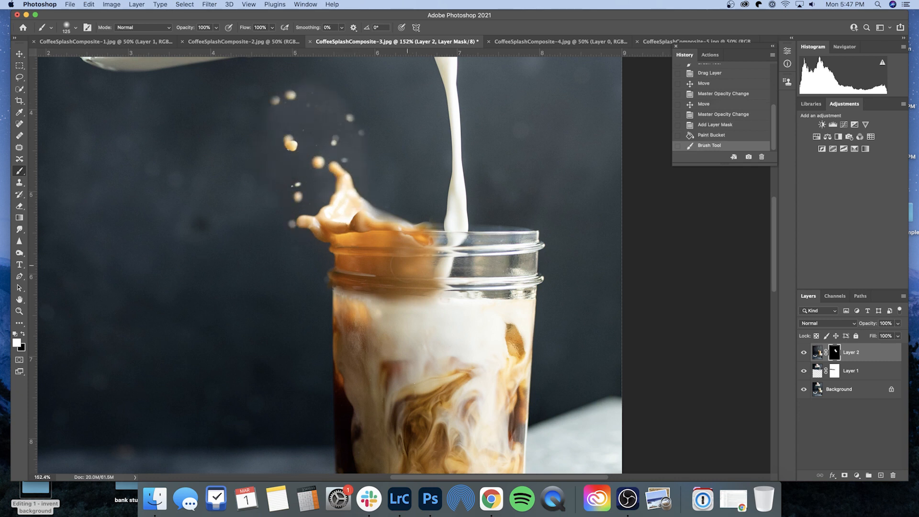
{"action": "mouse_move", "coordinate": [456, 265]}
{"action": "left_mouse_down"}
{"action": "mouse_move", "coordinate": [452, 282]}
{"action": "mouse_move", "coordinate": [442, 251]}
{"action": "mouse_move", "coordinate": [419, 227]}
{"action": "left_mouse_up"}
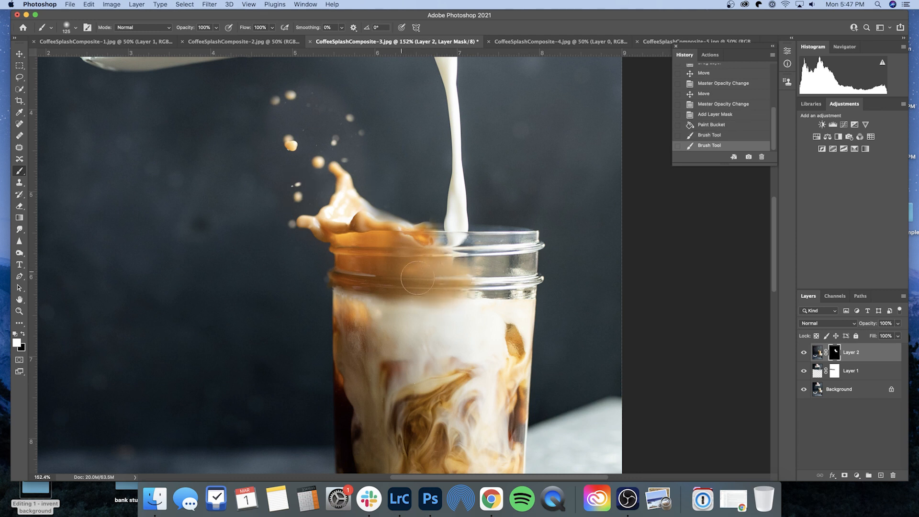
{"action": "mouse_move", "coordinate": [389, 287]}
{"action": "left_mouse_down"}
{"action": "mouse_move", "coordinate": [397, 314]}
{"action": "mouse_move", "coordinate": [415, 303]}
{"action": "mouse_move", "coordinate": [458, 309]}
{"action": "mouse_move", "coordinate": [401, 314]}
{"action": "mouse_move", "coordinate": [361, 288]}
{"action": "mouse_move", "coordinate": [427, 333]}
{"action": "mouse_move", "coordinate": [482, 339]}
{"action": "mouse_move", "coordinate": [403, 330]}
{"action": "mouse_move", "coordinate": [487, 303]}
{"action": "mouse_move", "coordinate": [489, 336]}
{"action": "mouse_move", "coordinate": [483, 329]}
{"action": "mouse_move", "coordinate": [524, 312]}
{"action": "mouse_move", "coordinate": [517, 354]}
{"action": "left_mouse_up"}
{"action": "mouse_move", "coordinate": [440, 361]}
{"action": "left_mouse_down"}
{"action": "mouse_move", "coordinate": [354, 294]}
{"action": "mouse_move", "coordinate": [346, 301]}
{"action": "mouse_move", "coordinate": [485, 273]}
{"action": "mouse_move", "coordinate": [427, 244]}
{"action": "mouse_move", "coordinate": [502, 237]}
{"action": "mouse_move", "coordinate": [524, 258]}
{"action": "mouse_move", "coordinate": [520, 298]}
{"action": "left_mouse_up"}
{"action": "mouse_move", "coordinate": [524, 244]}
{"action": "left_mouse_down"}
{"action": "mouse_move", "coordinate": [425, 242]}
{"action": "mouse_move", "coordinate": [407, 215]}
{"action": "mouse_move", "coordinate": [431, 181]}
{"action": "mouse_move", "coordinate": [420, 137]}
{"action": "mouse_move", "coordinate": [393, 171]}
{"action": "mouse_move", "coordinate": [356, 149]}
{"action": "mouse_move", "coordinate": [459, 129]}
{"action": "mouse_move", "coordinate": [492, 164]}
{"action": "mouse_move", "coordinate": [511, 256]}
{"action": "mouse_move", "coordinate": [553, 176]}
{"action": "mouse_move", "coordinate": [494, 119]}
{"action": "mouse_move", "coordinate": [455, 153]}
{"action": "mouse_move", "coordinate": [579, 231]}
{"action": "mouse_move", "coordinate": [626, 78]}
{"action": "mouse_move", "coordinate": [539, 139]}
{"action": "mouse_move", "coordinate": [506, 198]}
{"action": "mouse_move", "coordinate": [588, 266]}
{"action": "mouse_move", "coordinate": [641, 279]}
{"action": "mouse_move", "coordinate": [579, 324]}
{"action": "mouse_move", "coordinate": [618, 300]}
{"action": "mouse_move", "coordinate": [134, 123]}
{"action": "mouse_move", "coordinate": [272, 82]}
{"action": "mouse_move", "coordinate": [314, 98]}
{"action": "left_mouse_up"}
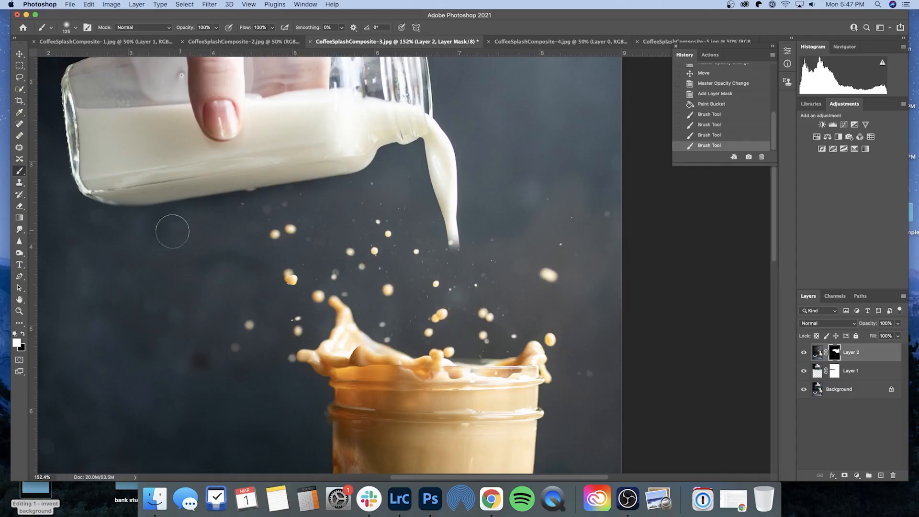
{"action": "mouse_move", "coordinate": [172, 231]}
{"action": "left_mouse_down"}
{"action": "mouse_move", "coordinate": [179, 242]}
{"action": "mouse_move", "coordinate": [281, 248]}
{"action": "mouse_move", "coordinate": [450, 290]}
{"action": "left_mouse_up"}
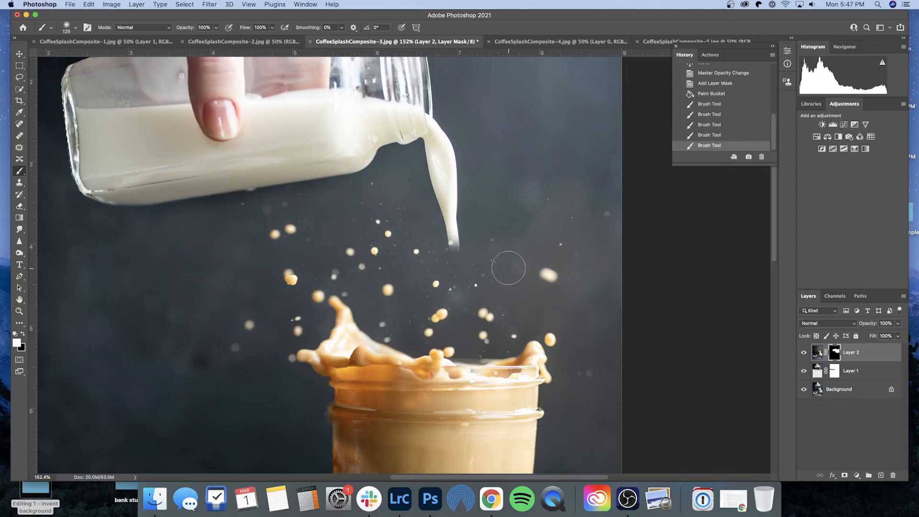
- Touch up the mask where the milk stream meets the splash, painting with black and then with white again
{"action": "key", "text": "x"}
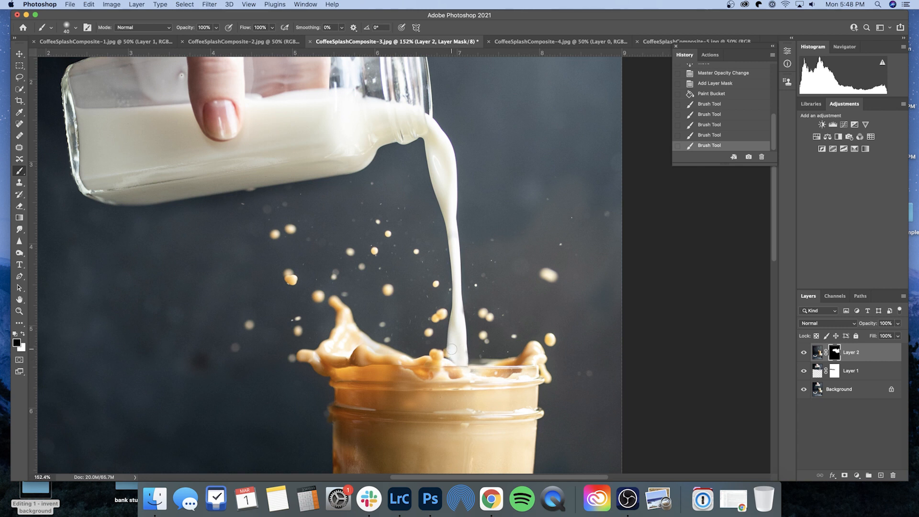
{"action": "left_click", "coordinate": [462, 355]}
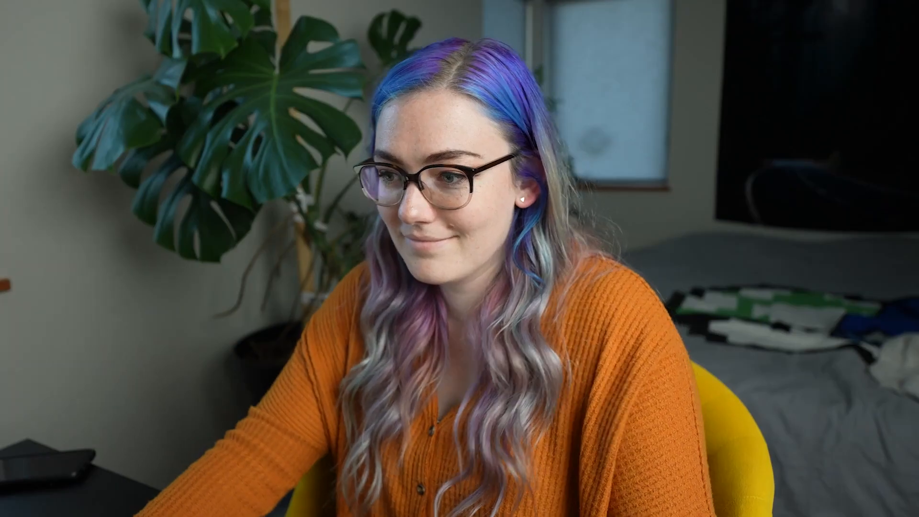
{"action": "key", "text": "x"}
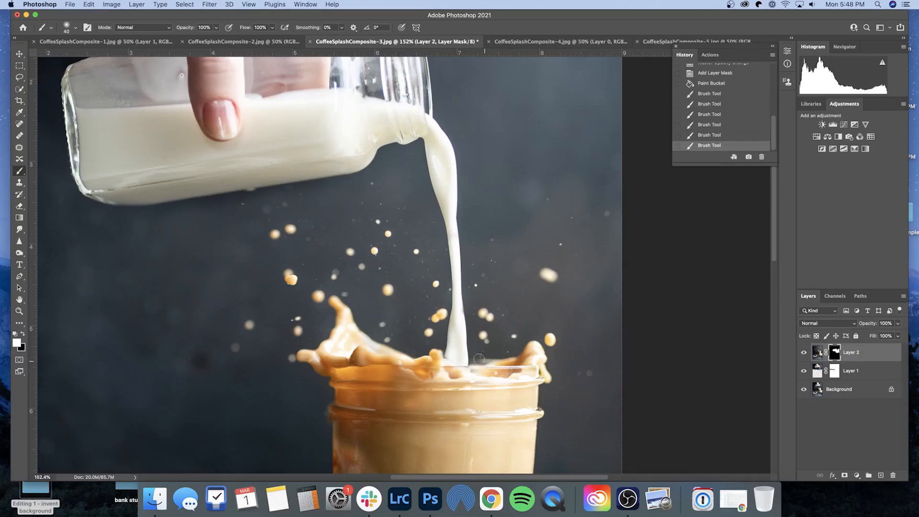
{"action": "left_click", "coordinate": [479, 246]}
- Enlarge the brush and paint the mask to reveal the droplets beside the milk bottle's opening
{"action": "scroll", "coordinate": [525, 251], "scroll_direction": "up", "scroll_amount": 5}
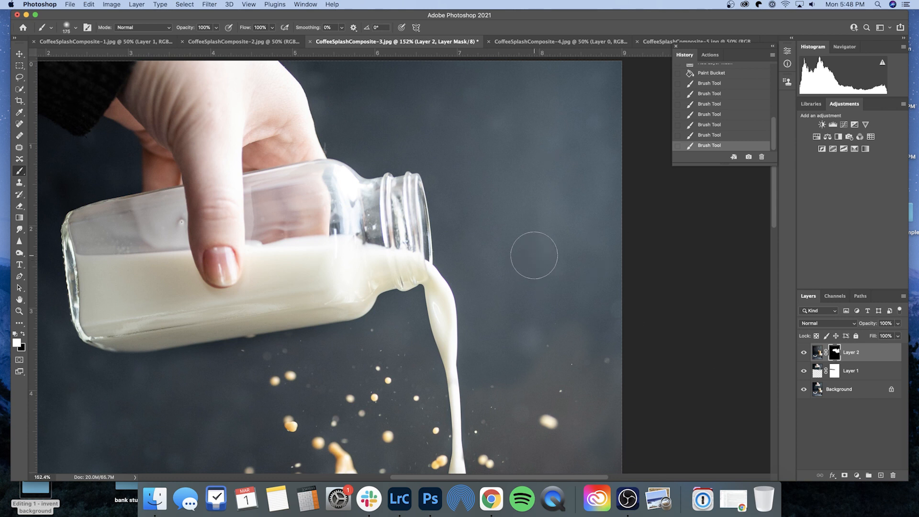
{"action": "key", "text": "bracketright"}
{"action": "key", "text": "bracketright"}
{"action": "mouse_move", "coordinate": [495, 357]}
{"action": "left_mouse_down"}
{"action": "mouse_move", "coordinate": [488, 272]}
{"action": "mouse_move", "coordinate": [517, 216]}
{"action": "mouse_move", "coordinate": [502, 143]}
{"action": "mouse_move", "coordinate": [465, 153]}
{"action": "mouse_move", "coordinate": [450, 98]}
{"action": "mouse_move", "coordinate": [584, 78]}
{"action": "mouse_move", "coordinate": [581, 405]}
{"action": "mouse_move", "coordinate": [585, 232]}
{"action": "mouse_move", "coordinate": [427, 102]}
{"action": "mouse_move", "coordinate": [365, 113]}
{"action": "mouse_move", "coordinate": [412, 91]}
{"action": "mouse_move", "coordinate": [349, 86]}
{"action": "mouse_move", "coordinate": [502, 95]}
{"action": "mouse_move", "coordinate": [593, 125]}
{"action": "mouse_move", "coordinate": [559, 189]}
{"action": "left_mouse_up"}
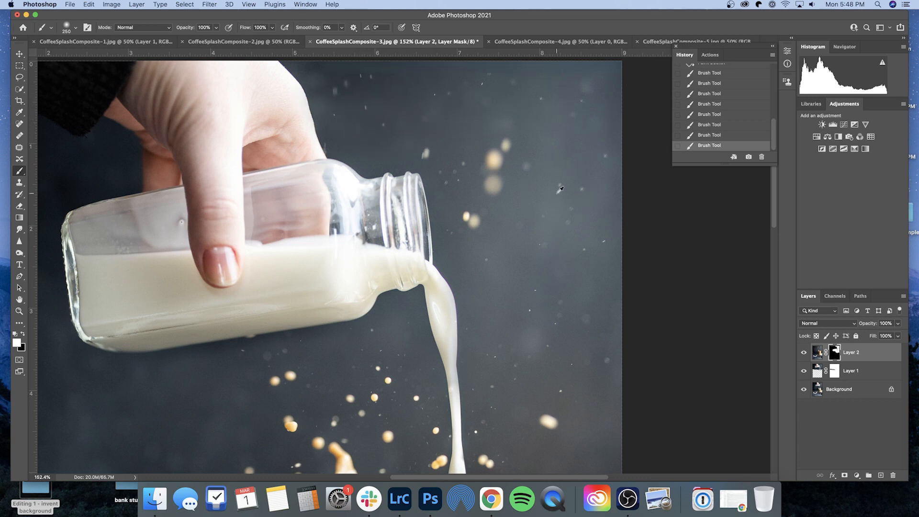
- Zoom out and inspect the composite around the jar and splash
{"action": "scroll", "coordinate": [560, 189], "scroll_direction": "down", "scroll_amount": 6}
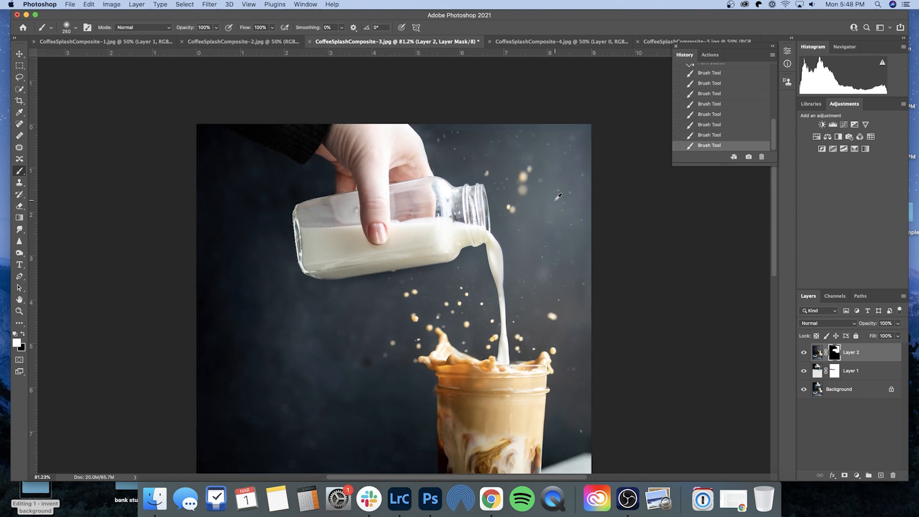
{"action": "scroll", "coordinate": [558, 197], "scroll_direction": "down", "scroll_amount": 4}
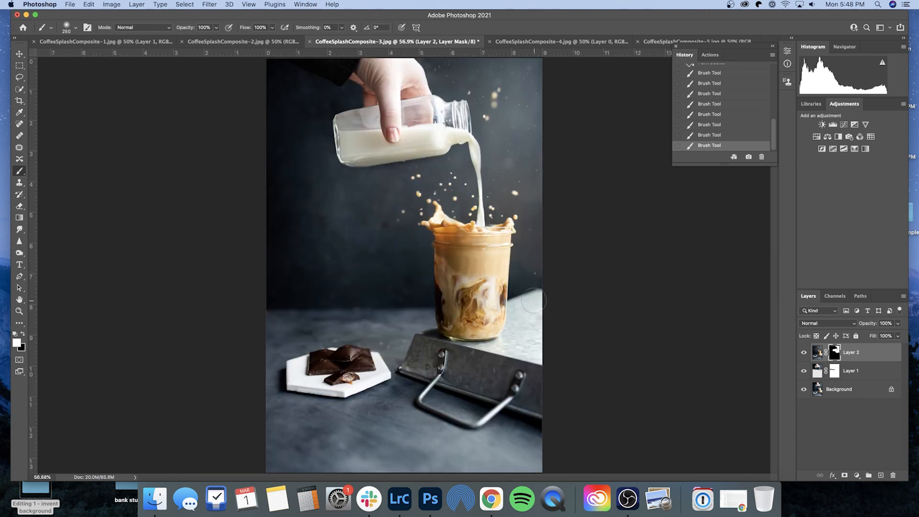
{"action": "scroll", "coordinate": [532, 300], "scroll_direction": "up", "scroll_amount": 4}
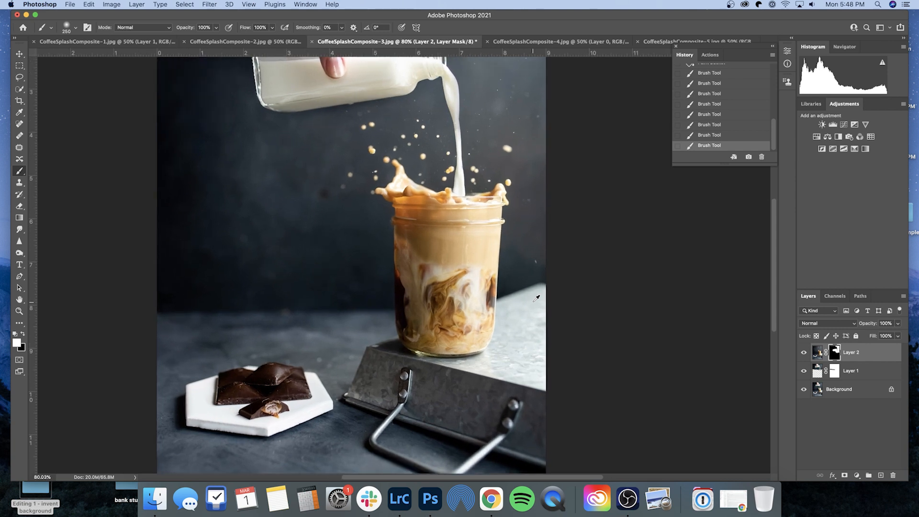
{"action": "scroll", "coordinate": [536, 298], "scroll_direction": "up", "scroll_amount": 4}
{"action": "scroll", "coordinate": [536, 298], "scroll_direction": "down", "scroll_amount": 3}
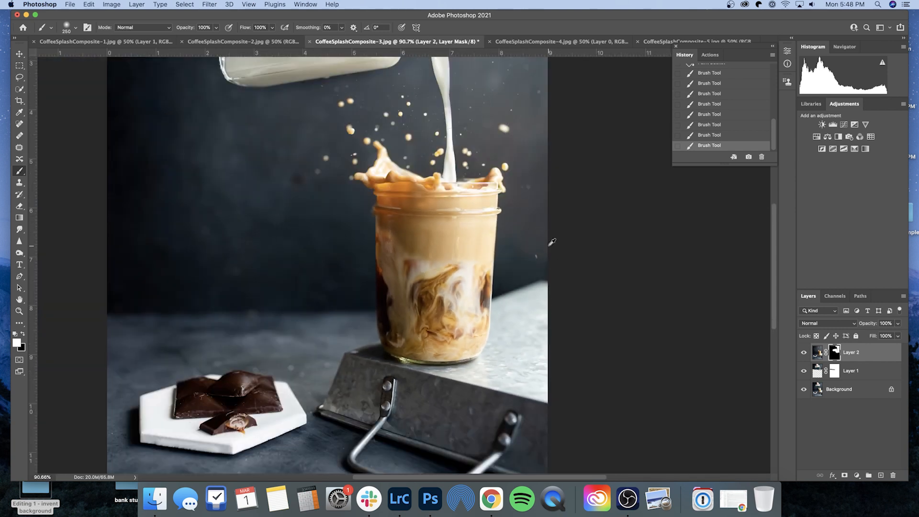
{"action": "scroll", "coordinate": [550, 242], "scroll_direction": "up", "scroll_amount": 1}
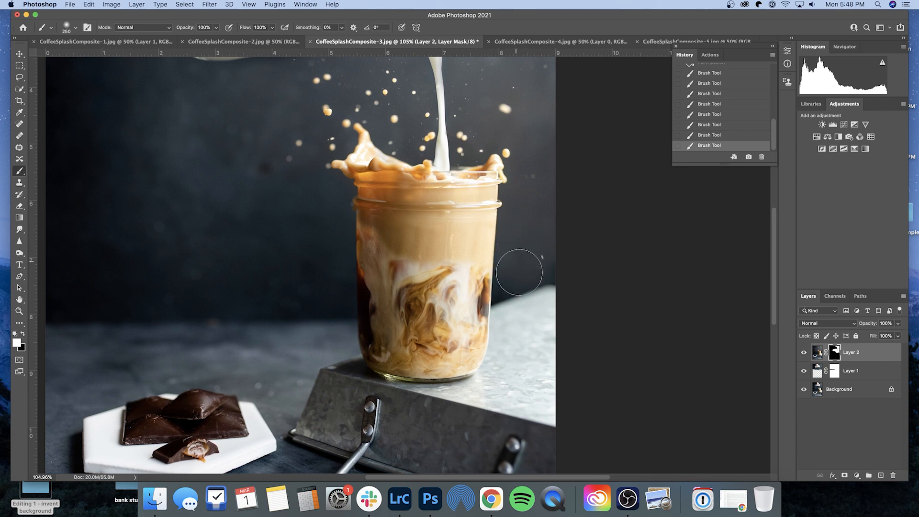
{"action": "scroll", "coordinate": [555, 287], "scroll_direction": "up", "scroll_amount": 3}
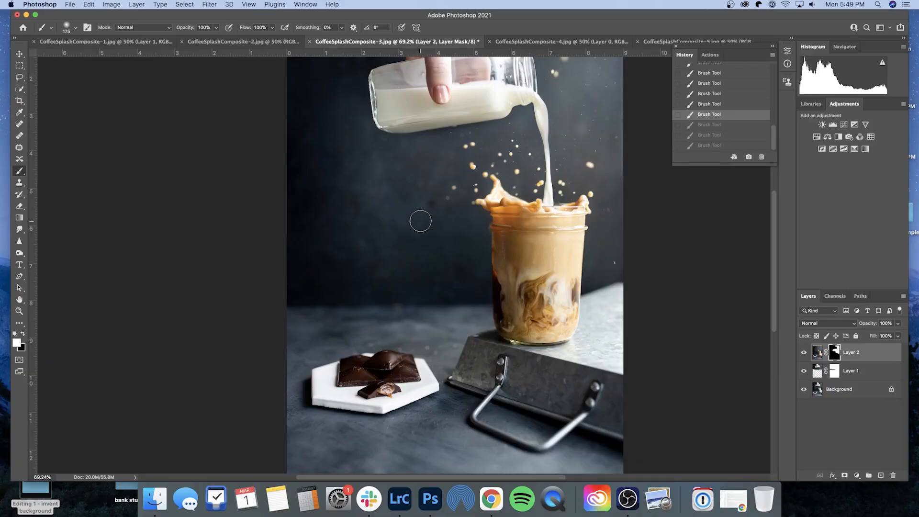
- Enlarge the brush to 800 and paint a large stroke across the upper-left background of the mask, undoing and redoing it
{"action": "key", "text": "bracketright"}
{"action": "key", "text": "bracketright"}
{"action": "key", "text": "bracketright"}
{"action": "key", "text": "bracketright"}
{"action": "key", "text": "bracketright"}
{"action": "key", "text": "bracketright"}
{"action": "key", "text": "bracketright"}
{"action": "key", "text": "bracketright"}
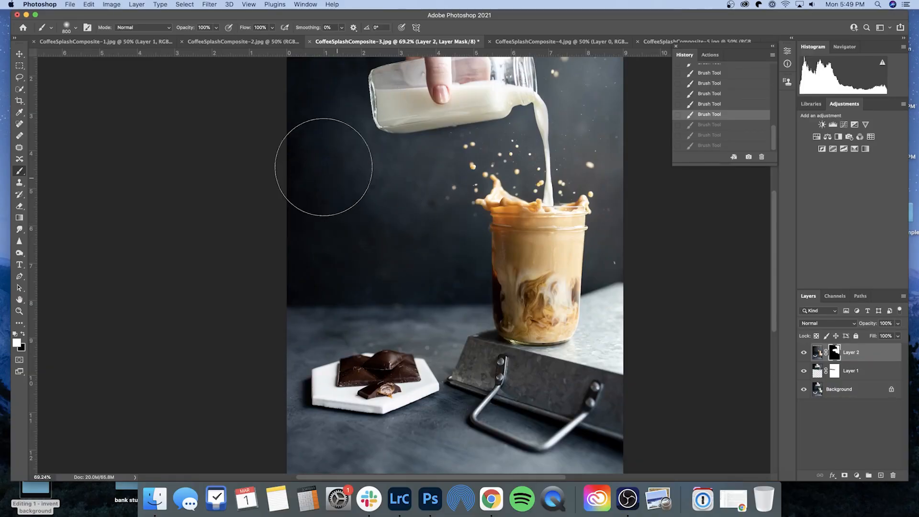
{"action": "mouse_move", "coordinate": [314, 295]}
{"action": "left_mouse_down"}
{"action": "mouse_move", "coordinate": [403, 282]}
{"action": "mouse_move", "coordinate": [430, 291]}
{"action": "mouse_move", "coordinate": [444, 262]}
{"action": "mouse_move", "coordinate": [444, 189]}
{"action": "mouse_move", "coordinate": [496, 173]}
{"action": "mouse_move", "coordinate": [469, 201]}
{"action": "mouse_move", "coordinate": [483, 242]}
{"action": "left_mouse_up"}
{"action": "key", "text": "super+z"}
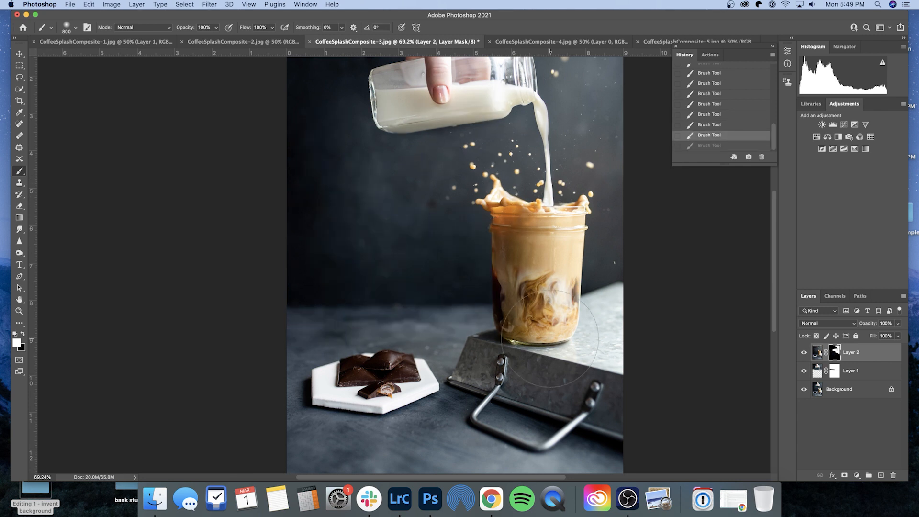
{"action": "key", "text": "super+shift+z"}
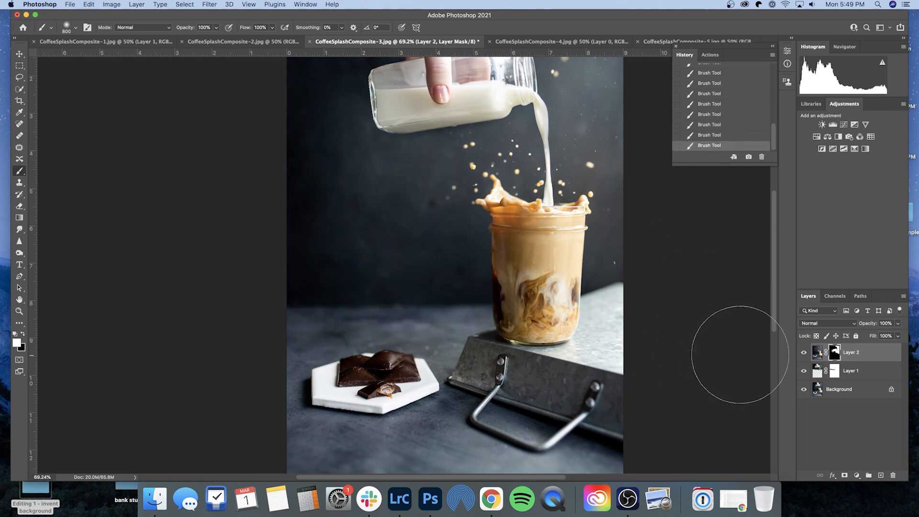
- Zoom in to examine the droplets and background above the milk bottle
{"action": "scroll", "coordinate": [687, 337], "scroll_direction": "up", "scroll_amount": 3}
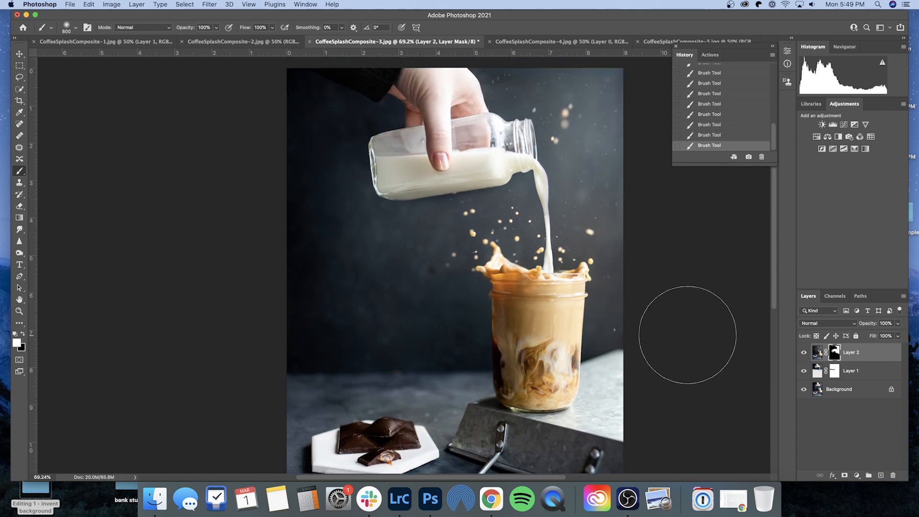
{"action": "scroll", "coordinate": [597, 87], "scroll_direction": "up", "scroll_amount": 2}
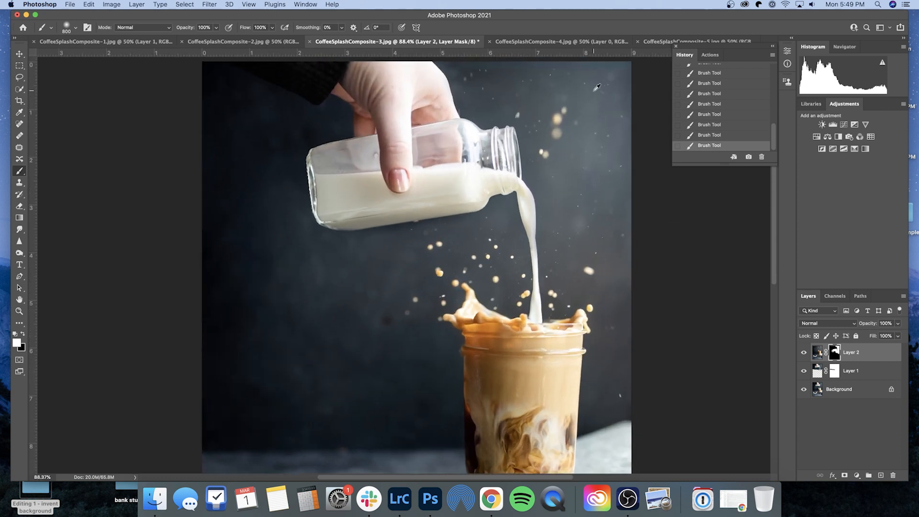
{"action": "scroll", "coordinate": [594, 91], "scroll_direction": "up", "scroll_amount": 1}
{"action": "scroll", "coordinate": [593, 96], "scroll_direction": "up", "scroll_amount": 4}
{"action": "scroll", "coordinate": [572, 191], "scroll_direction": "right", "scroll_amount": 1}
{"action": "scroll", "coordinate": [570, 194], "scroll_direction": "up", "scroll_amount": 10}
{"action": "scroll", "coordinate": [573, 191], "scroll_direction": "down", "scroll_amount": 5}
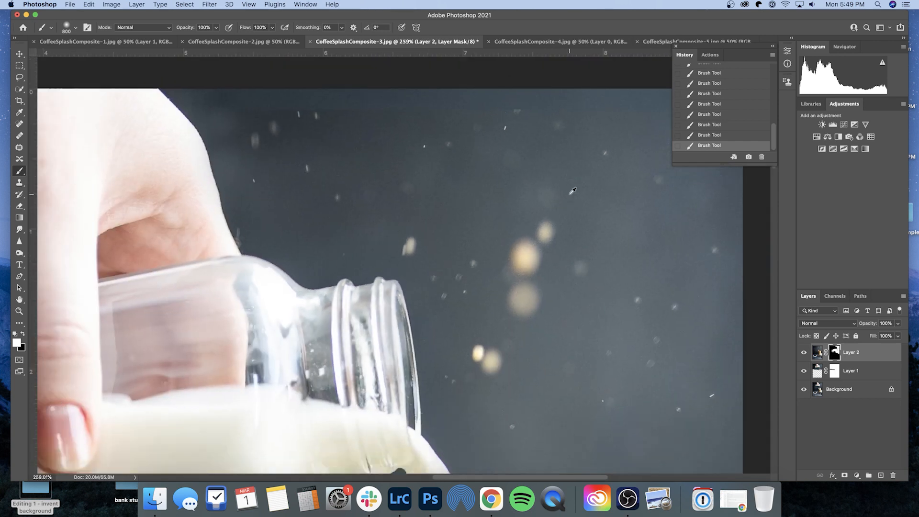
{"action": "scroll", "coordinate": [572, 190], "scroll_direction": "down", "scroll_amount": 4}
{"action": "scroll", "coordinate": [573, 170], "scroll_direction": "up", "scroll_amount": 2}
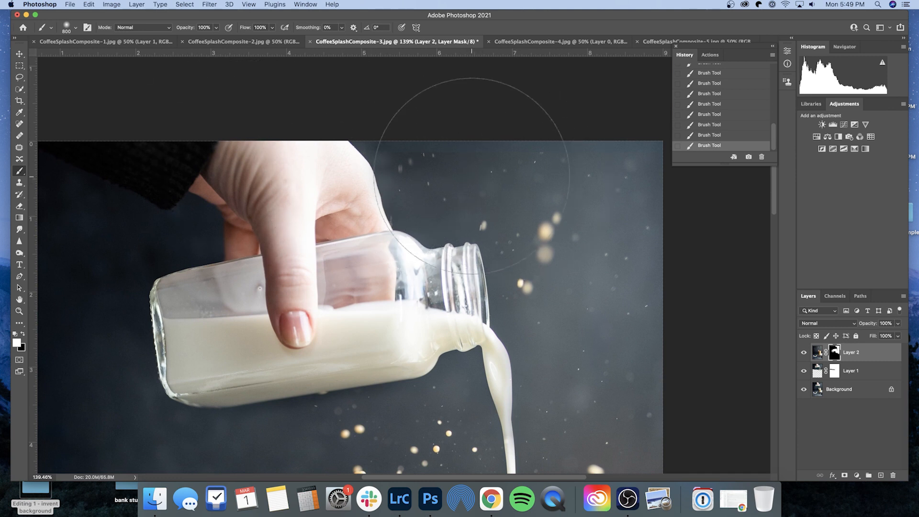
- Reduce the brush size to 90 and undo the large background brush stroke
{"action": "key", "text": "bracketleft"}
{"action": "key", "text": "bracketleft"}
{"action": "key", "text": "bracketleft"}
{"action": "key", "text": "bracketleft"}
{"action": "key", "text": "bracketleft"}
{"action": "key", "text": "bracketleft"}
{"action": "key", "text": "bracketleft"}
{"action": "key", "text": "bracketleft"}
{"action": "key", "text": "bracketleft"}
{"action": "key", "text": "bracketleft"}
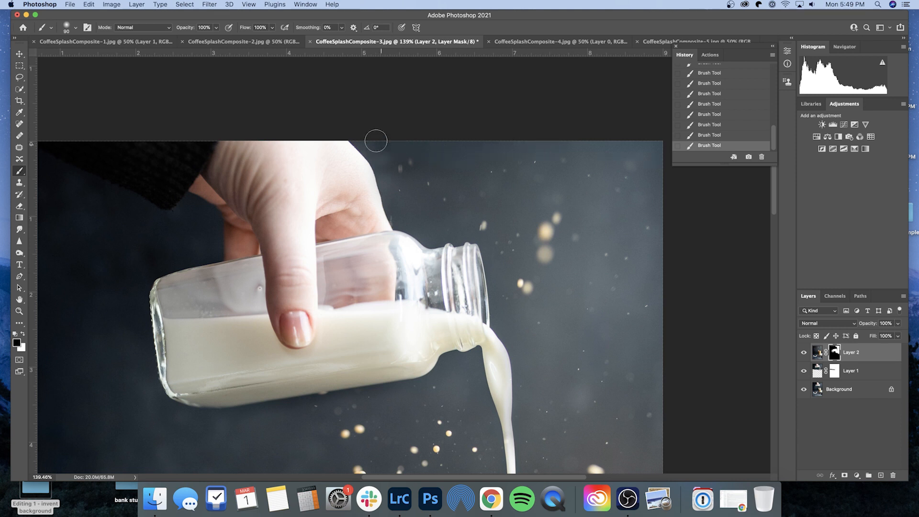
{"action": "scroll", "coordinate": [536, 201], "scroll_direction": "down", "scroll_amount": 5}
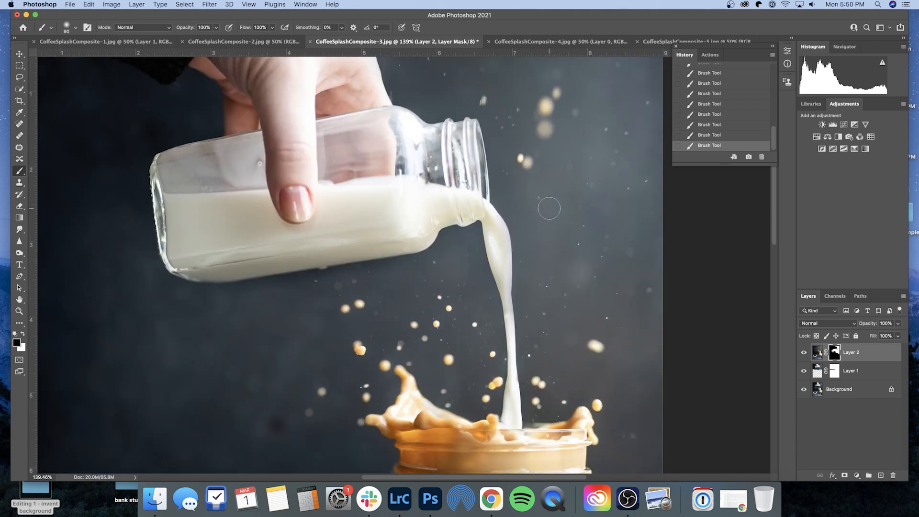
{"action": "scroll", "coordinate": [549, 208], "scroll_direction": "down", "scroll_amount": 6}
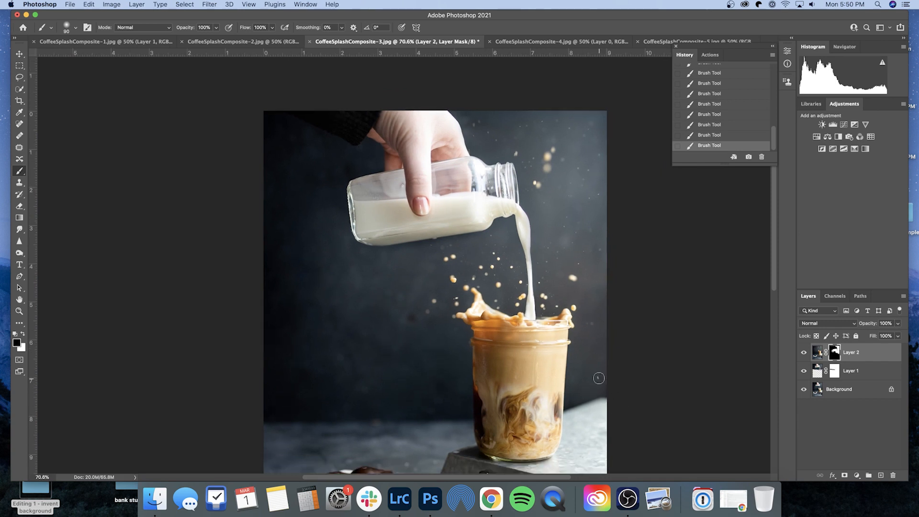
{"action": "scroll", "coordinate": [645, 388], "scroll_direction": "up", "scroll_amount": 3}
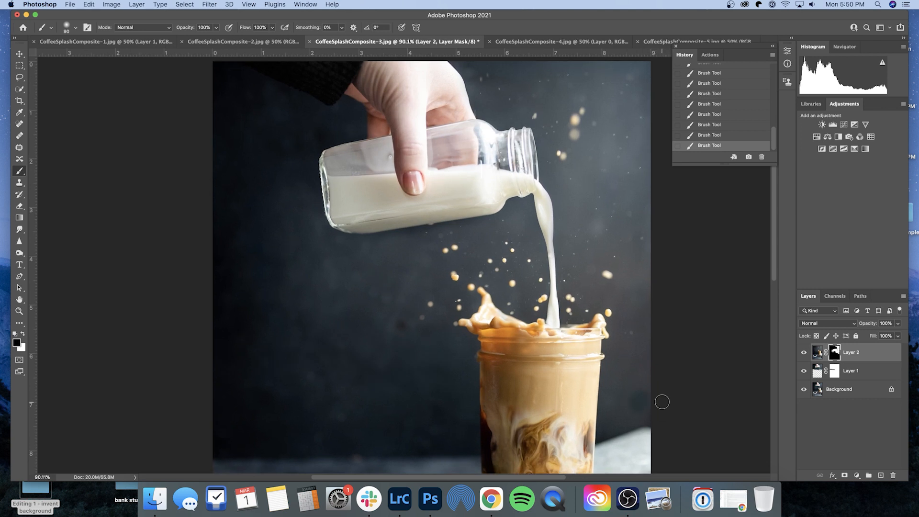
{"action": "key", "text": "super+z"}
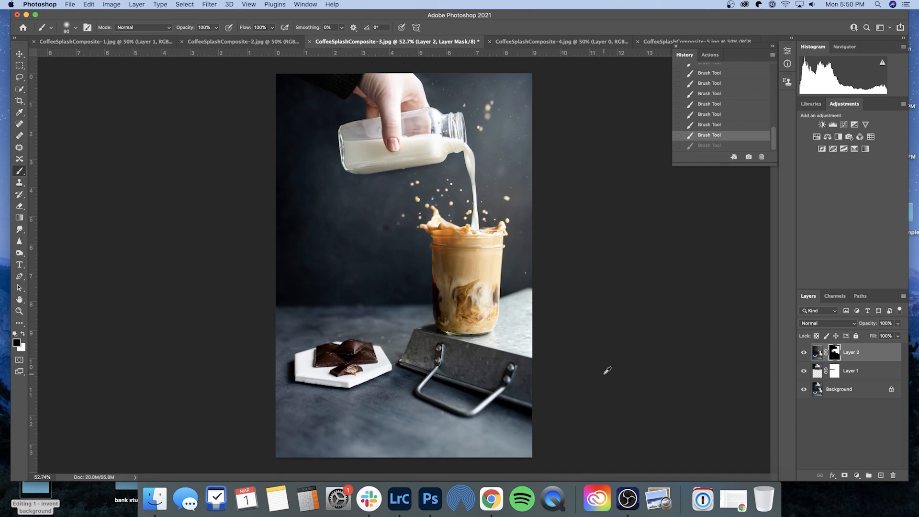
- Hide and show Layer 2 to compare the composite with the original photo
{"action": "scroll", "coordinate": [606, 371], "scroll_direction": "down", "scroll_amount": 1}
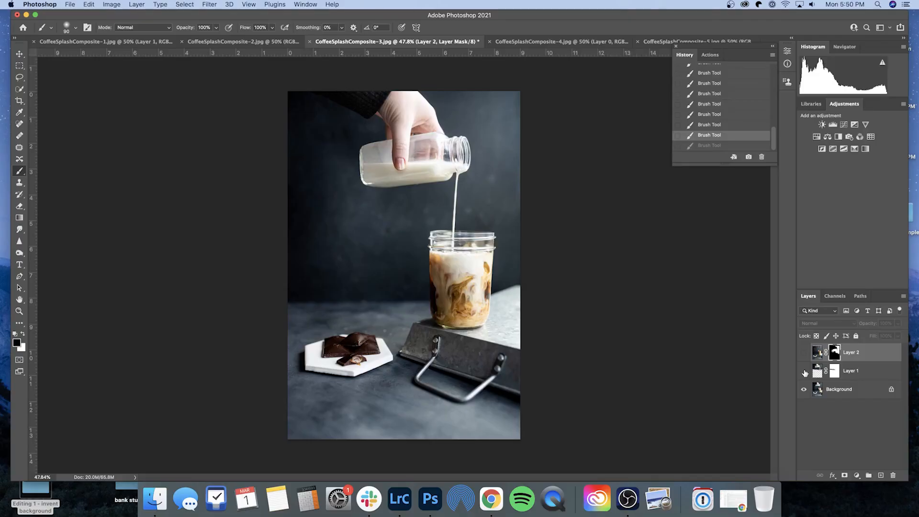
{"action": "left_click", "coordinate": [804, 373]}
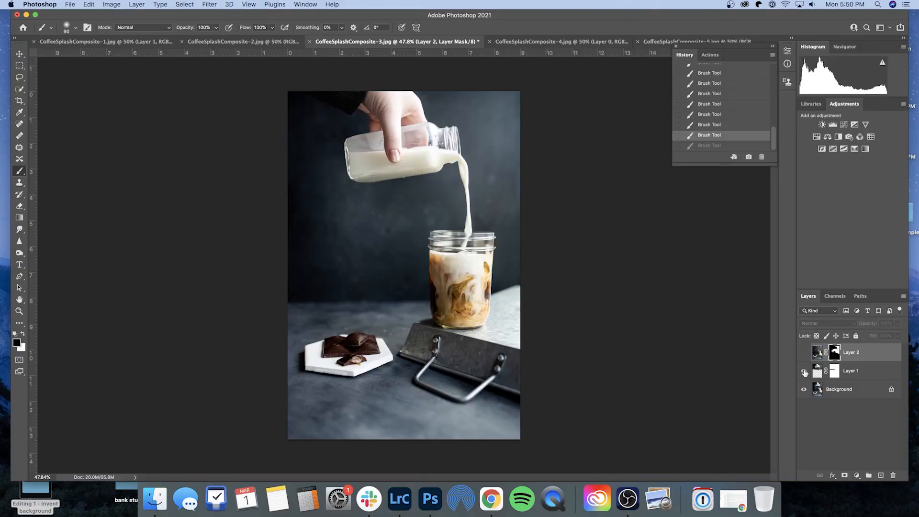
{"action": "left_click", "coordinate": [803, 352]}
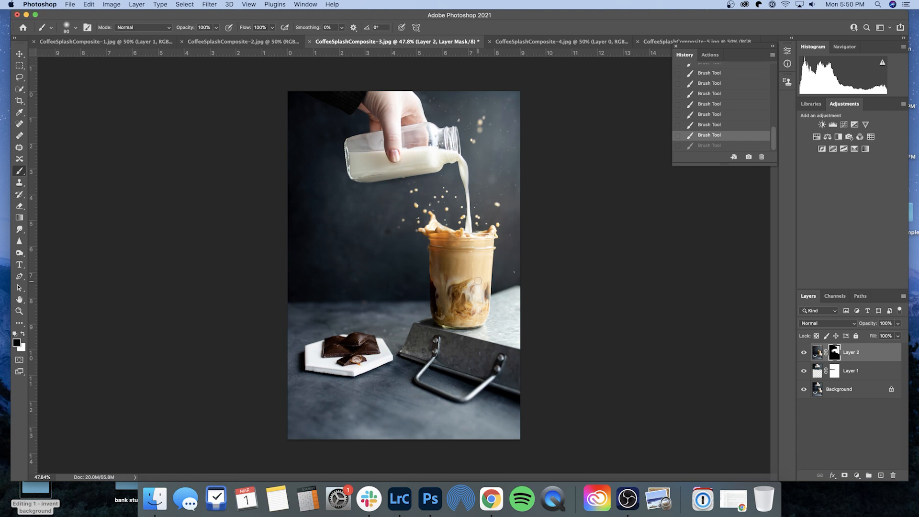
- Paint on Layer 2's mask inside the jar below the rim with the smaller brush
{"action": "scroll", "coordinate": [473, 276], "scroll_direction": "up", "scroll_amount": 5}
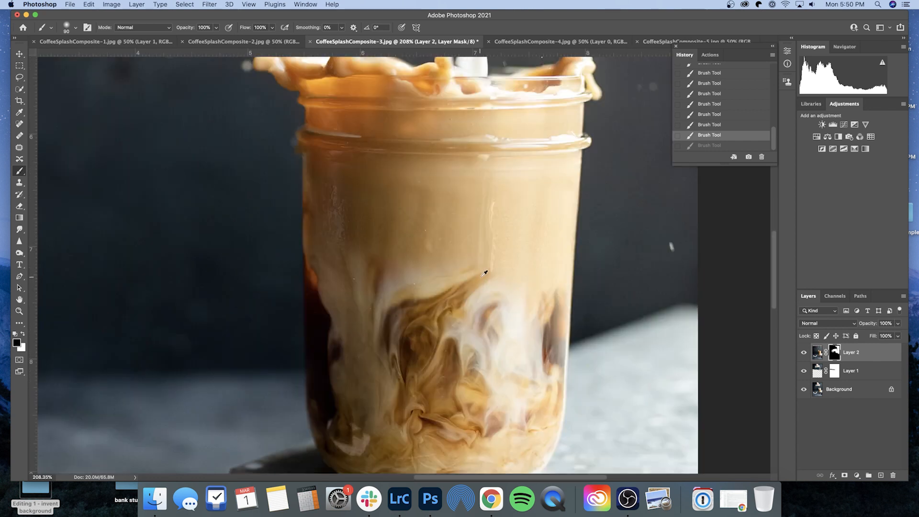
{"action": "mouse_move", "coordinate": [484, 273]}
{"action": "left_mouse_down"}
{"action": "mouse_move", "coordinate": [516, 254]}
{"action": "mouse_move", "coordinate": [501, 246]}
{"action": "mouse_move", "coordinate": [508, 228]}
{"action": "mouse_move", "coordinate": [537, 203]}
{"action": "mouse_move", "coordinate": [545, 225]}
{"action": "mouse_move", "coordinate": [504, 192]}
{"action": "mouse_move", "coordinate": [511, 171]}
{"action": "left_mouse_up"}
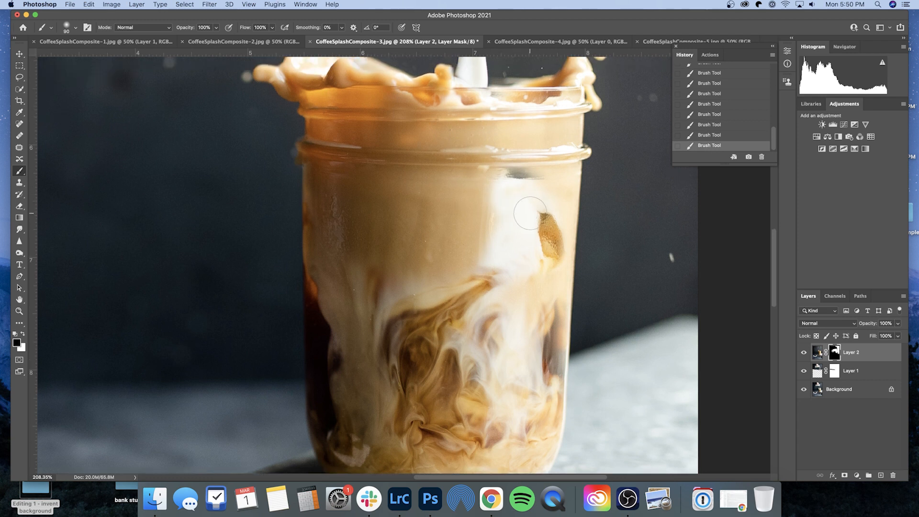
- Undo the last brush stroke on Layer 2's mask
{"action": "key", "text": "ctrl+z"}
{"action": "scroll", "coordinate": [589, 240], "scroll_direction": "down", "scroll_amount": 5}
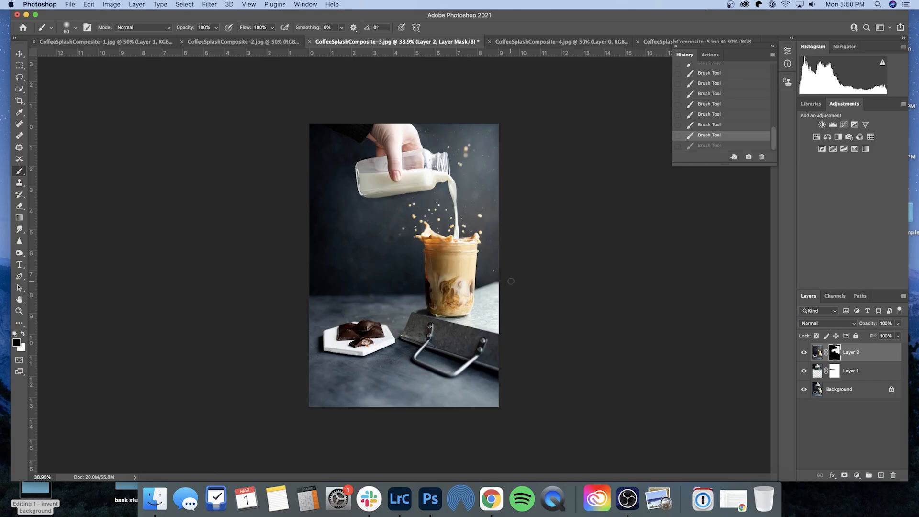
- Switch to Lightroom Classic and set the filmstrip's rating filter to one star or higher
{"action": "left_click", "coordinate": [410, 499]}
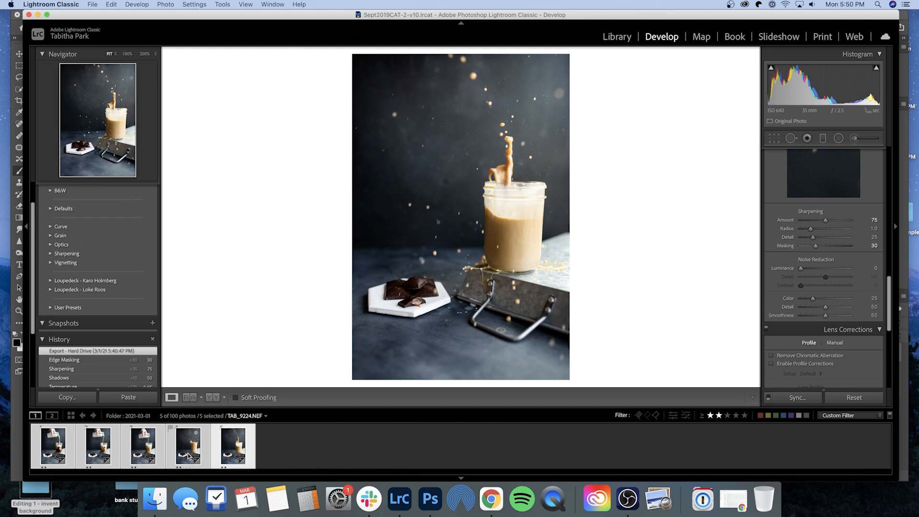
{"action": "left_click", "coordinate": [710, 415]}
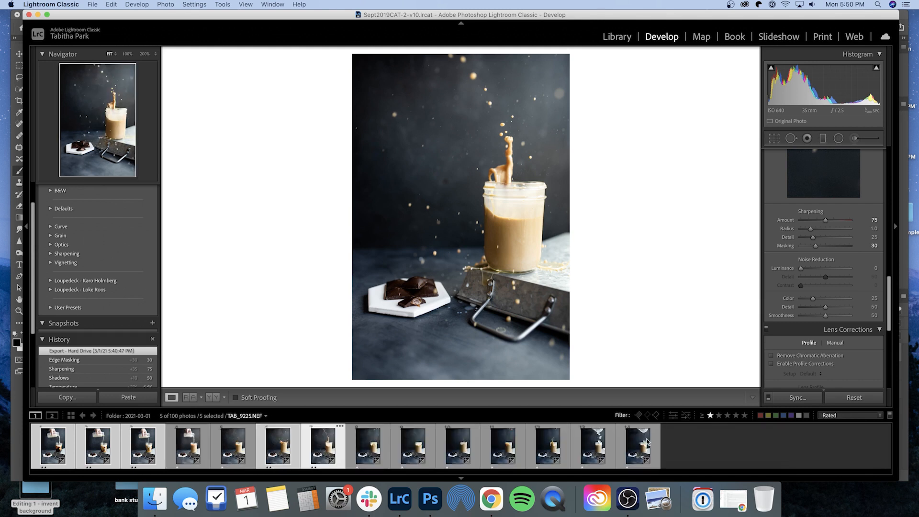
- Browse the filmstrip photos to compare the pouring, ice and splash shots of the jar
{"action": "left_click", "coordinate": [599, 452]}
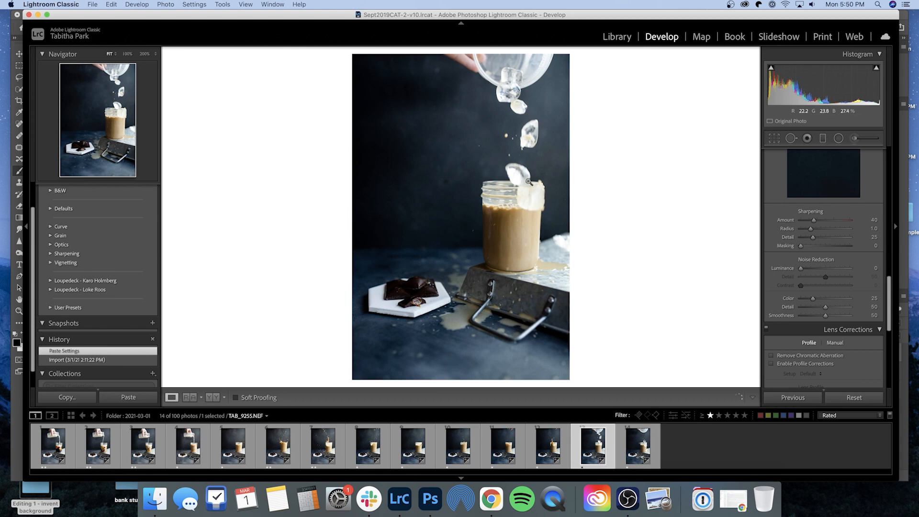
{"action": "key", "text": "Right"}
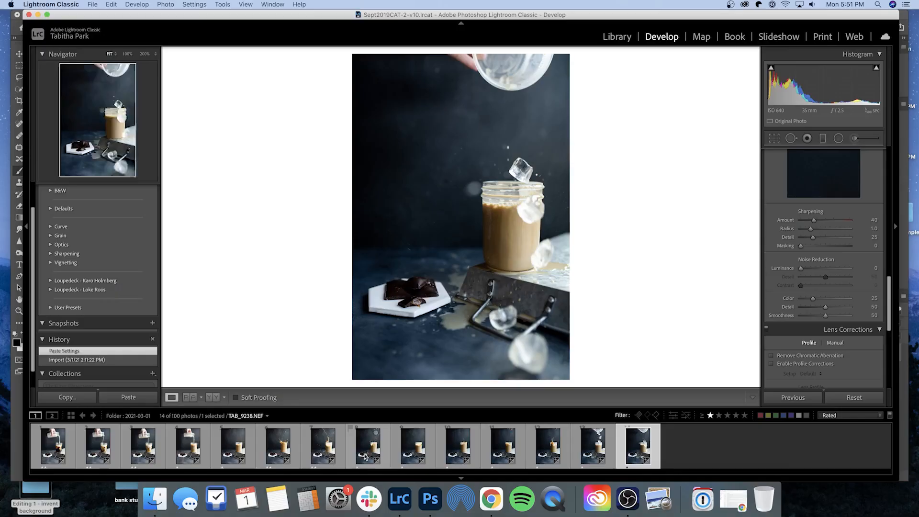
{"action": "left_click", "coordinate": [369, 448]}
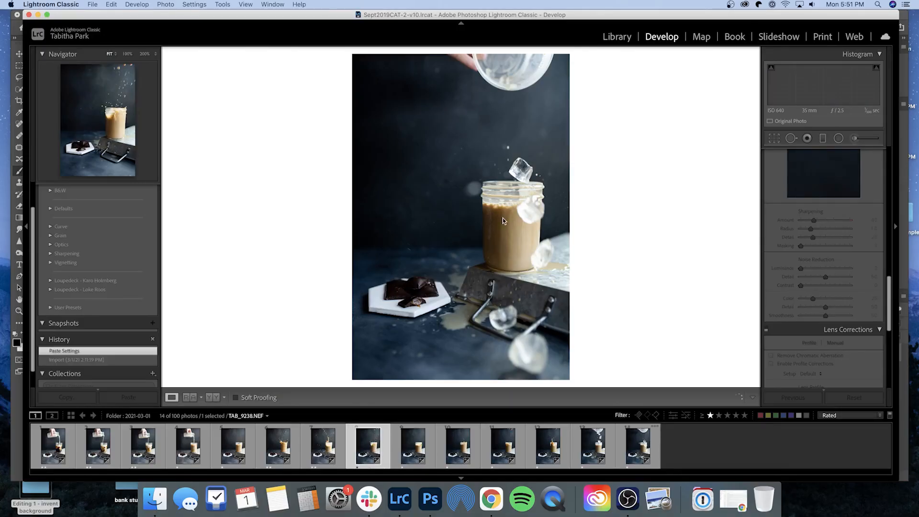
{"action": "key", "text": "Left"}
{"action": "key", "text": "Left"}
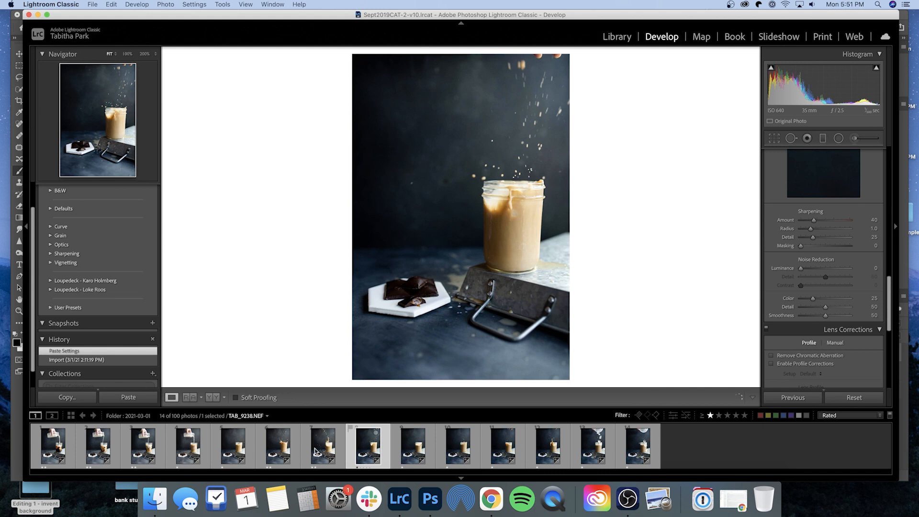
{"action": "left_click", "coordinate": [549, 447]}
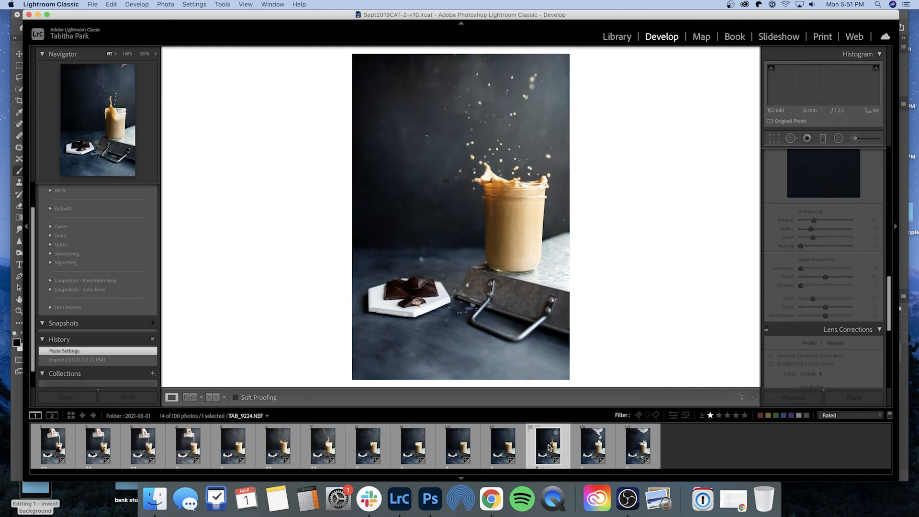